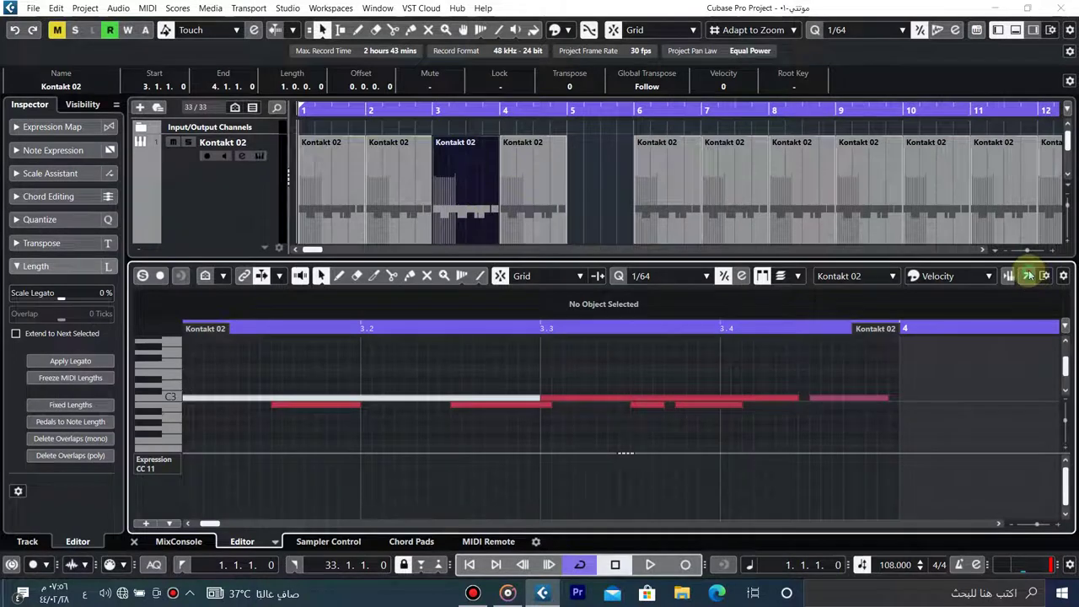
# Step: Examine the notes of the Kontakt 02 part at bar 3 in a separate Key Editor window, then dock the editor again
pyautogui.click(1028, 275)
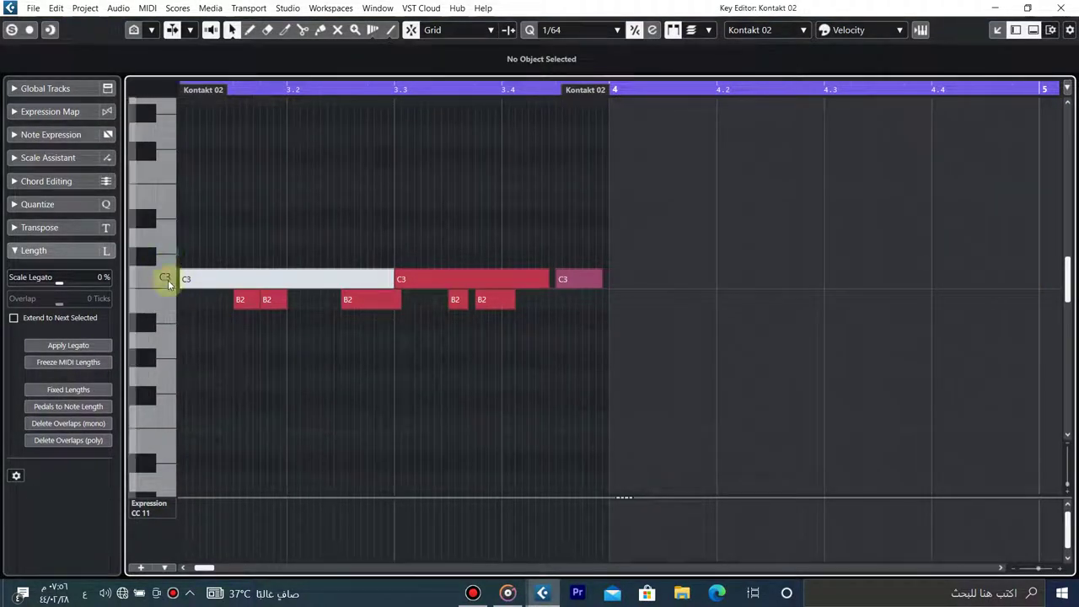
pyautogui.click(236, 279)
pyautogui.click(274, 357)
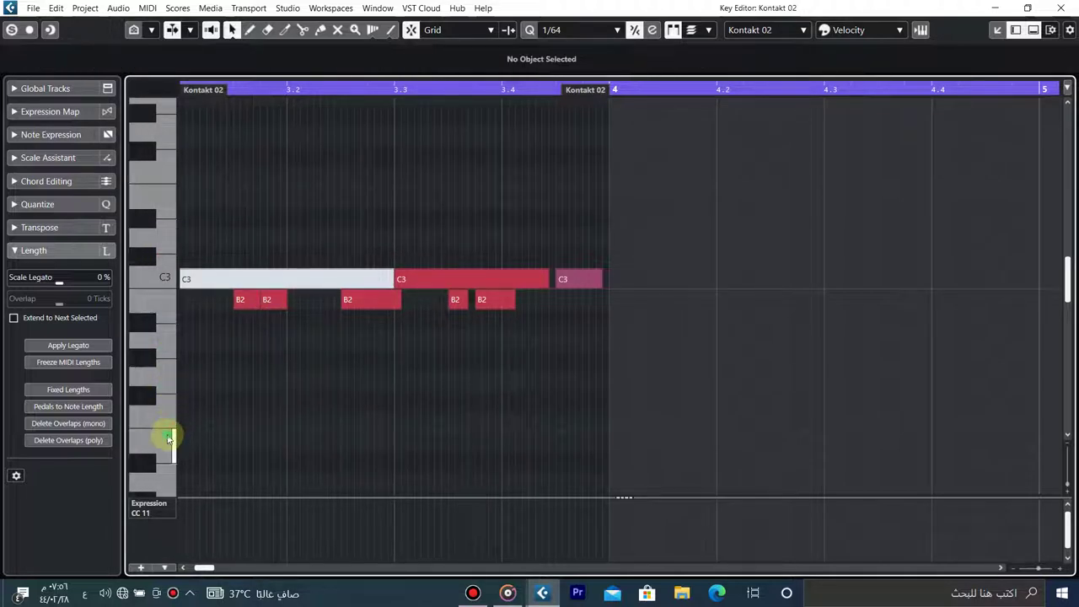
pyautogui.scroll(-5, 171, 329)
pyautogui.scroll(-10, 167, 343)
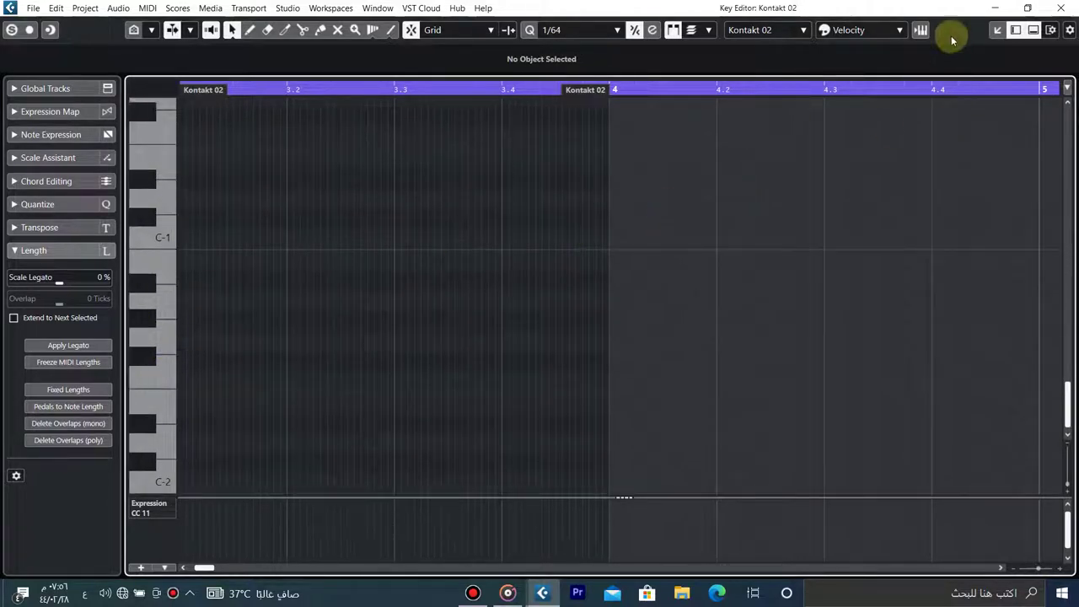
pyautogui.click(994, 32)
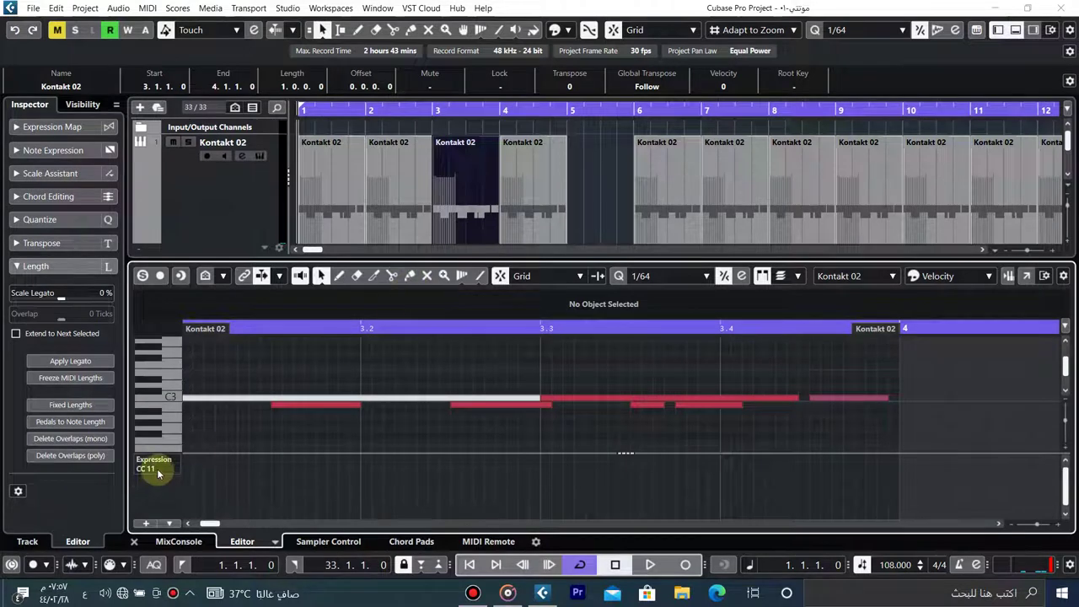
# Step: Give the track area slightly more height, then close the lower zone so the arrangement fills the project window
pyautogui.moveTo(340, 259); pyautogui.dragTo(340, 280)
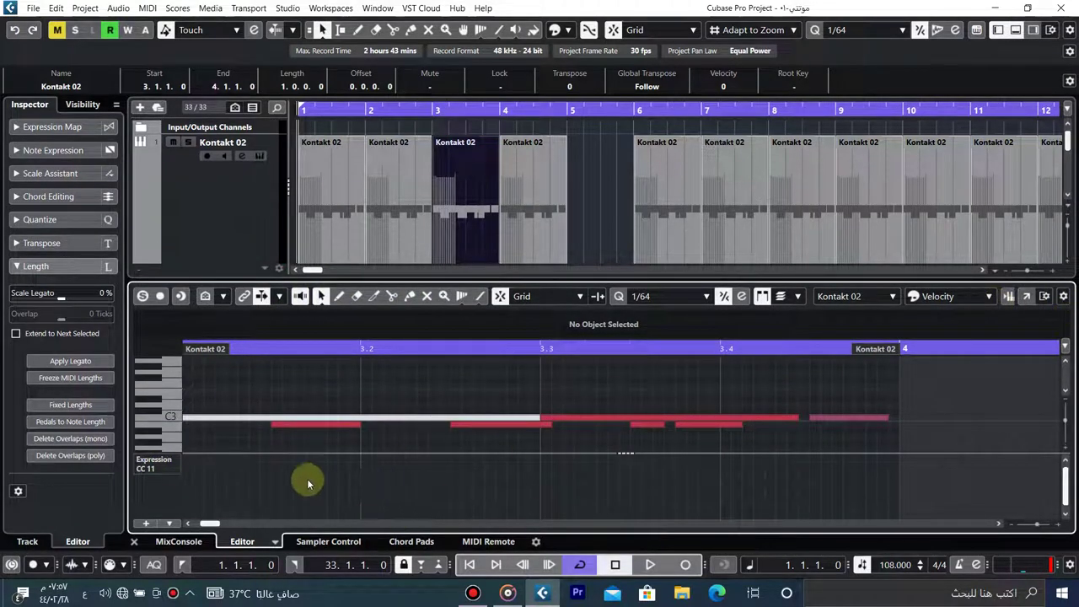
pyautogui.click(134, 542)
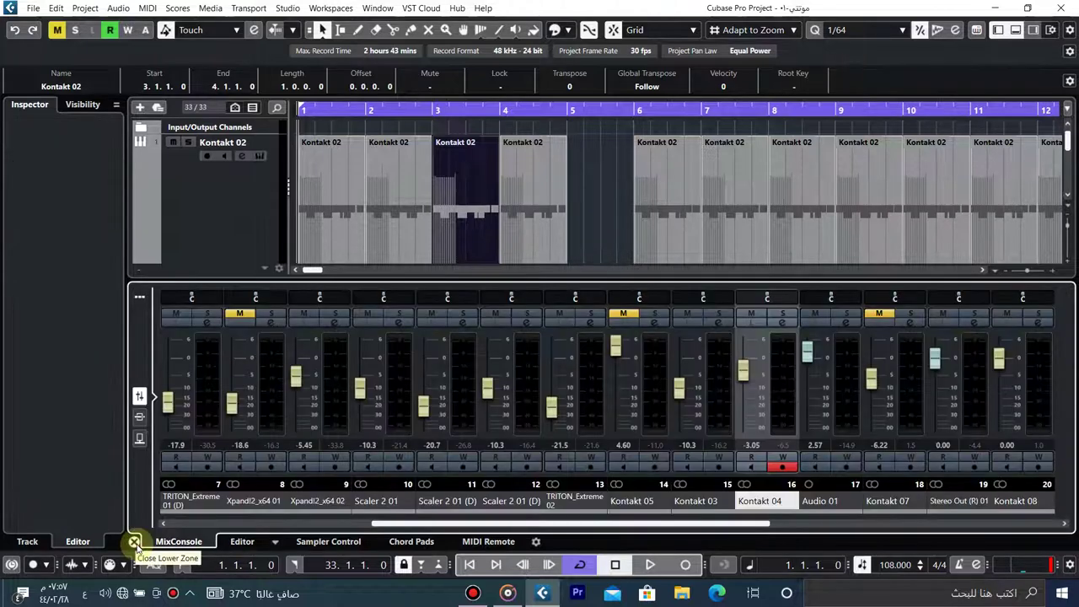
pyautogui.click(135, 541)
pyautogui.click(581, 263)
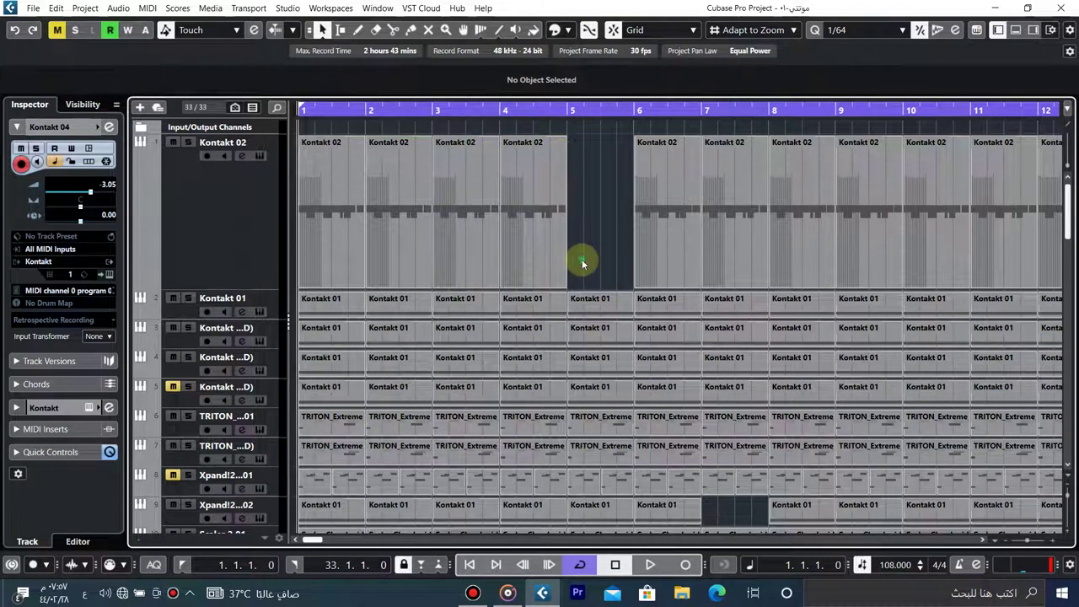
# Step: Examine the chord notes of track 12's Scaler-Chord.mid part at bar 8 in a separate Key Editor window, then close the editor
pyautogui.scroll(-5, 577, 274)
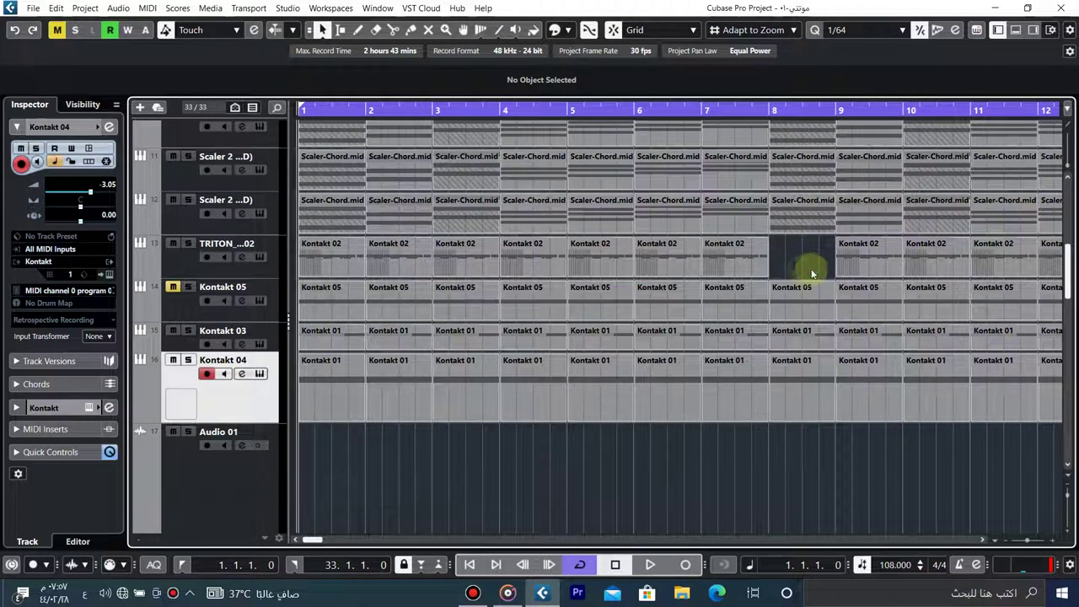
pyautogui.doubleClick(789, 220)
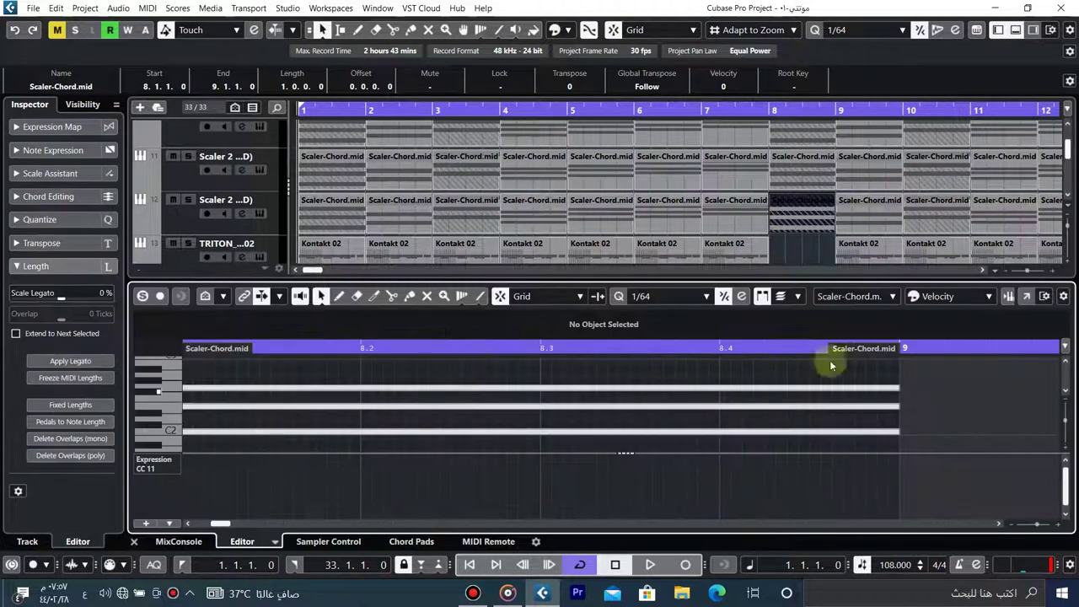
pyautogui.click(1025, 296)
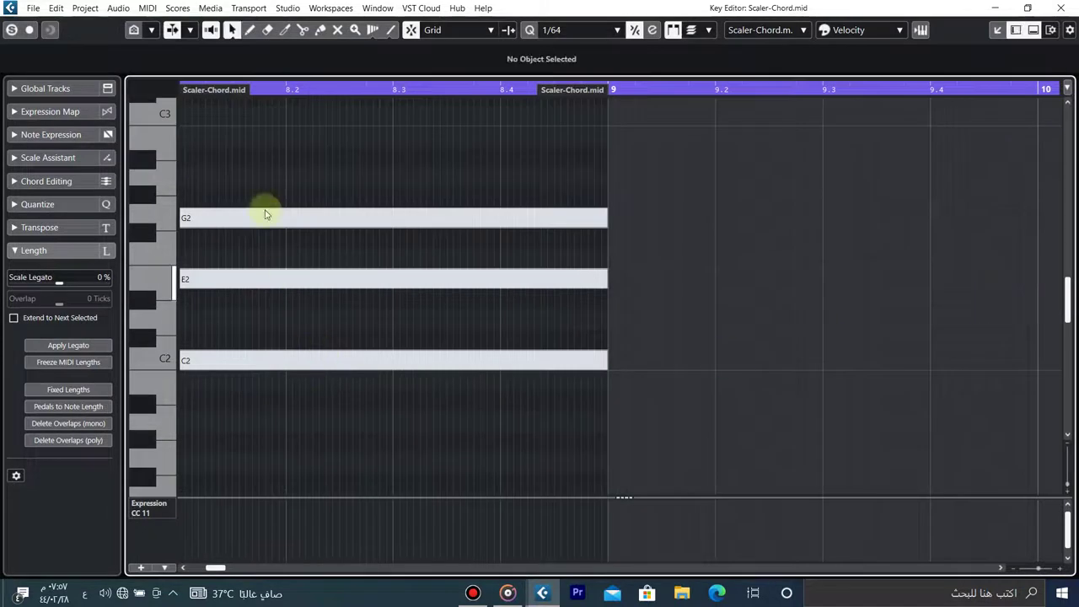
pyautogui.moveTo(246, 156); pyautogui.dragTo(233, 389)
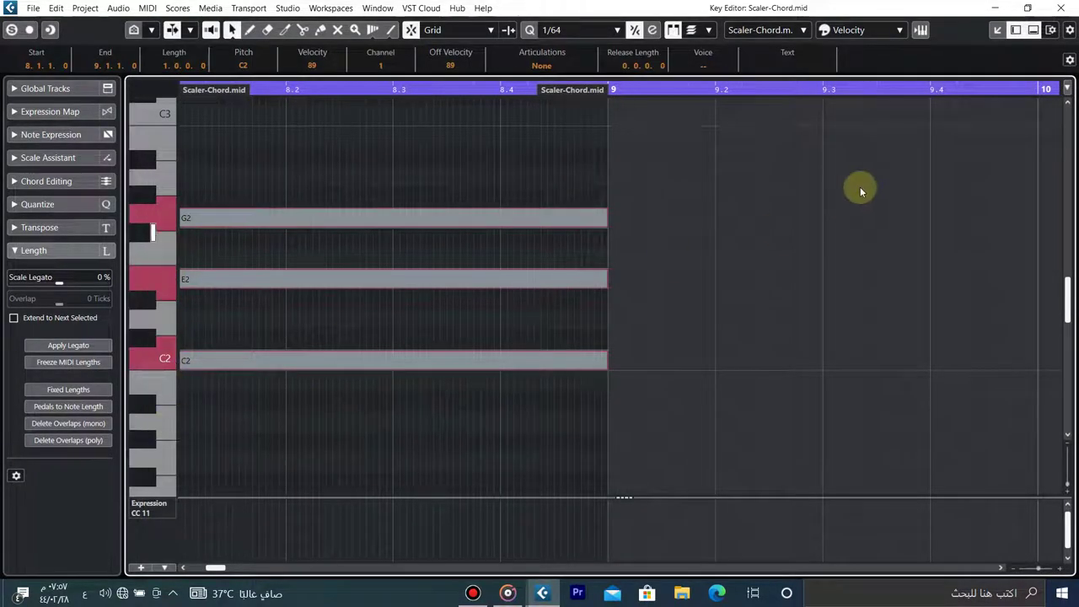
pyautogui.hotkey('ctrl', 'w')
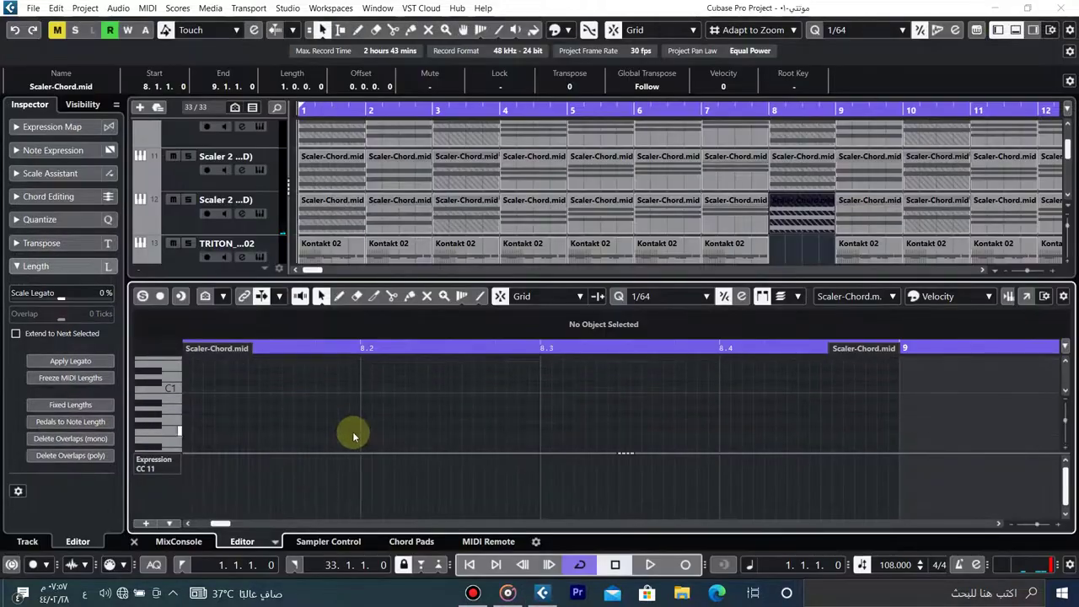
pyautogui.click(133, 541)
# Step: Return to the first tracks of the project and open the main MixConsole in its own window
pyautogui.scroll(10, 250, 312)
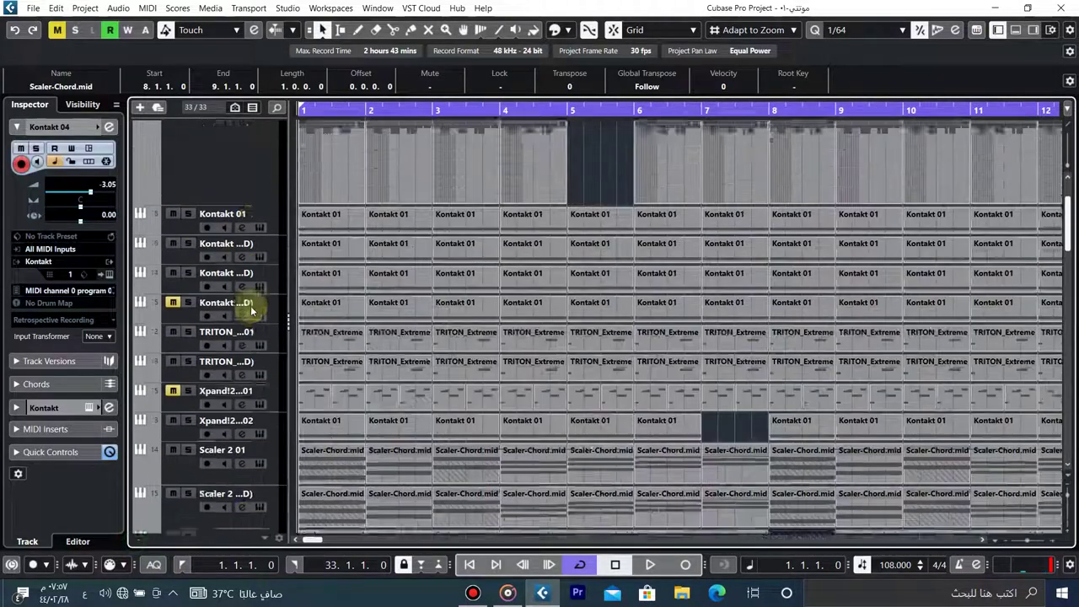
pyautogui.click(288, 8)
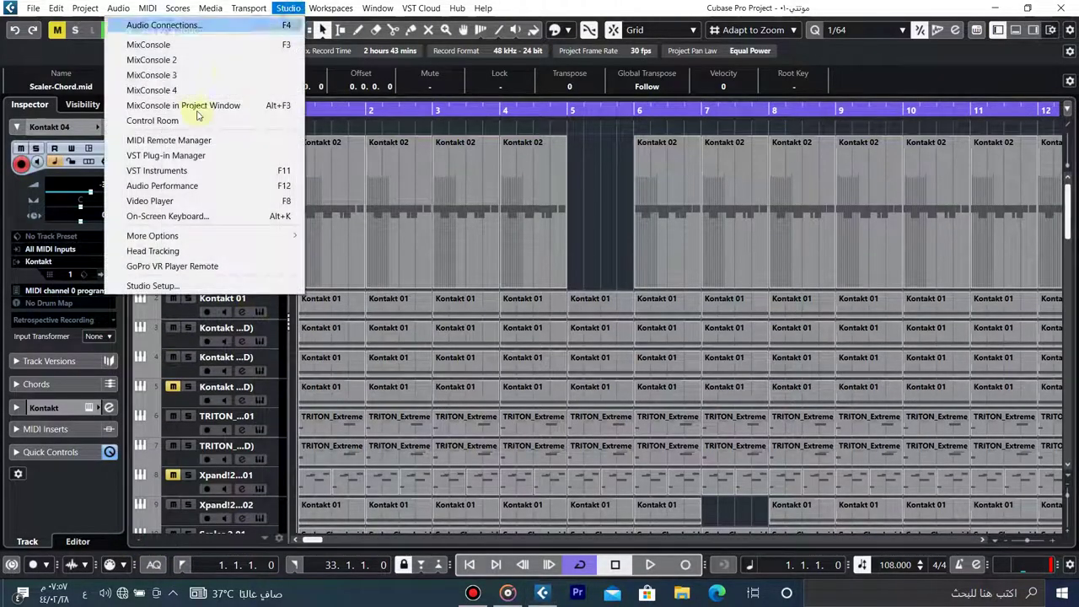
pyautogui.click(196, 48)
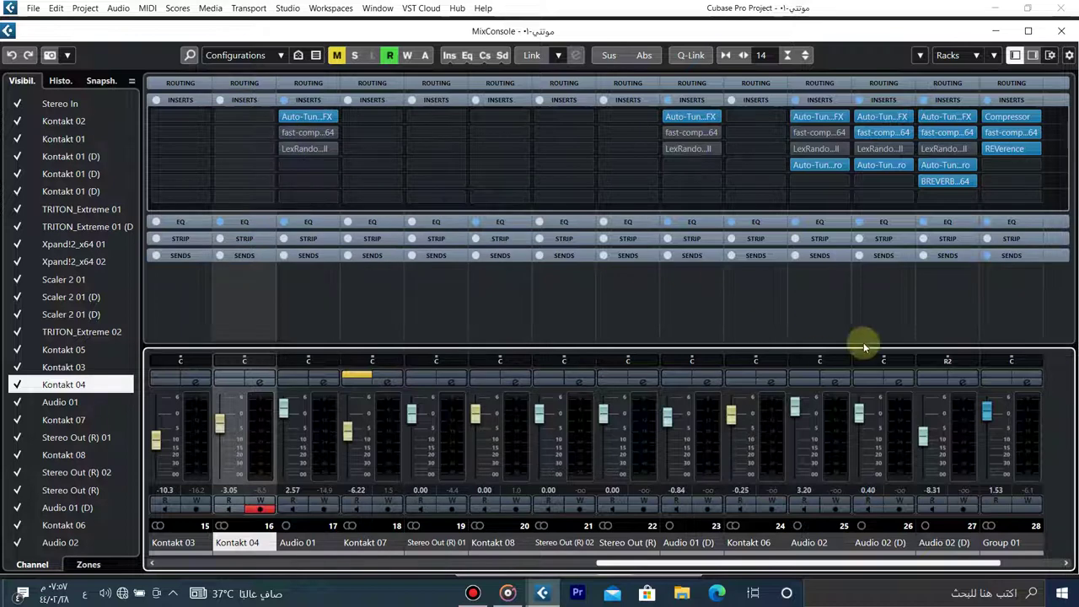
# Step: Show the BREVERB 2 insert of Audio 02 (D) and the REVerence insert of Group 01 side by side
pyautogui.click(927, 182)
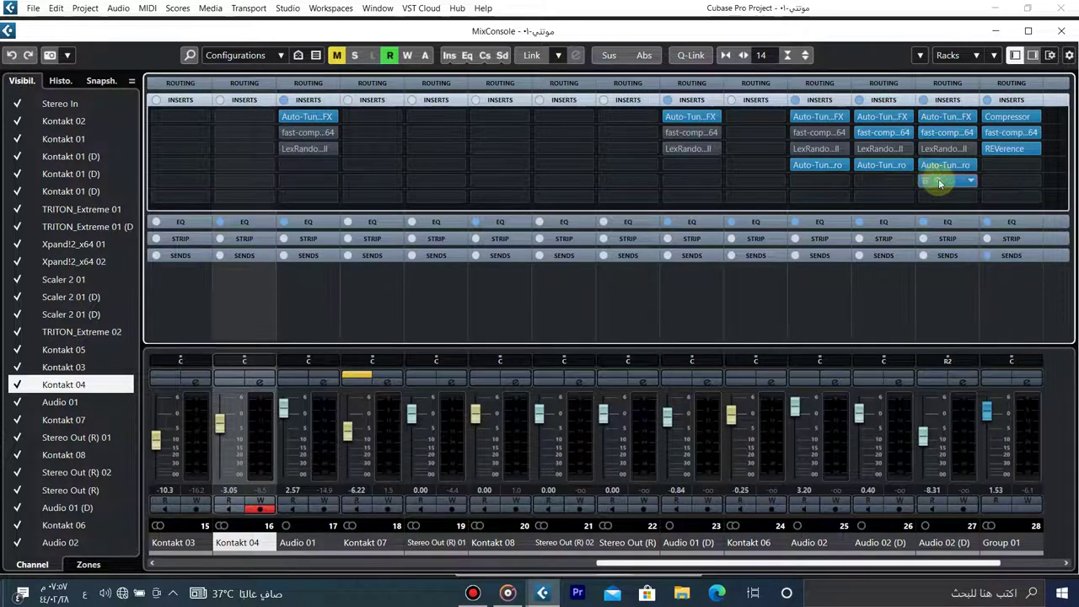
pyautogui.click(940, 184)
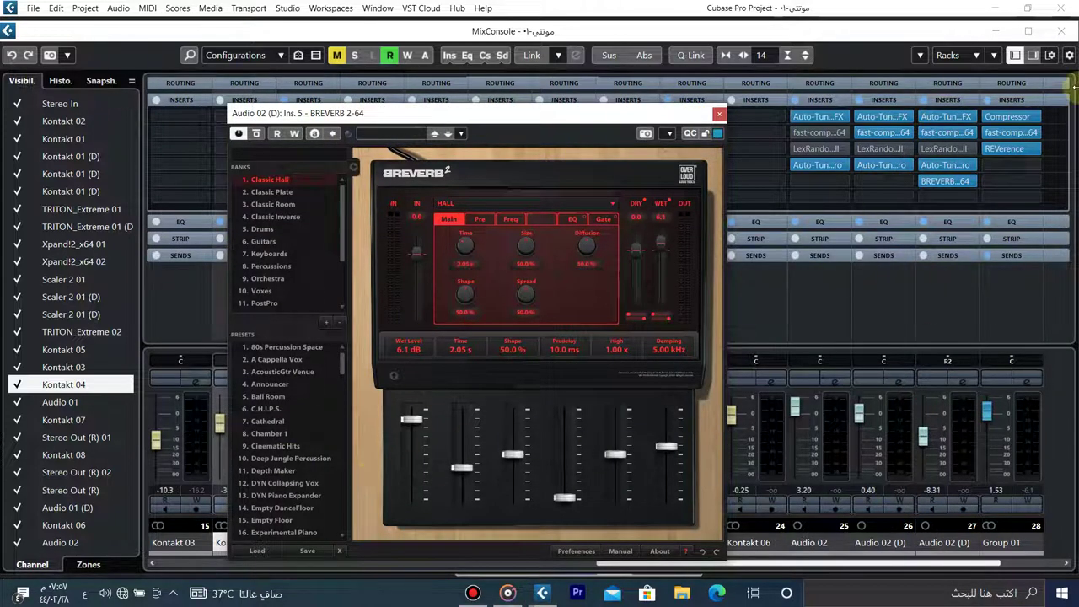
pyautogui.click(1004, 147)
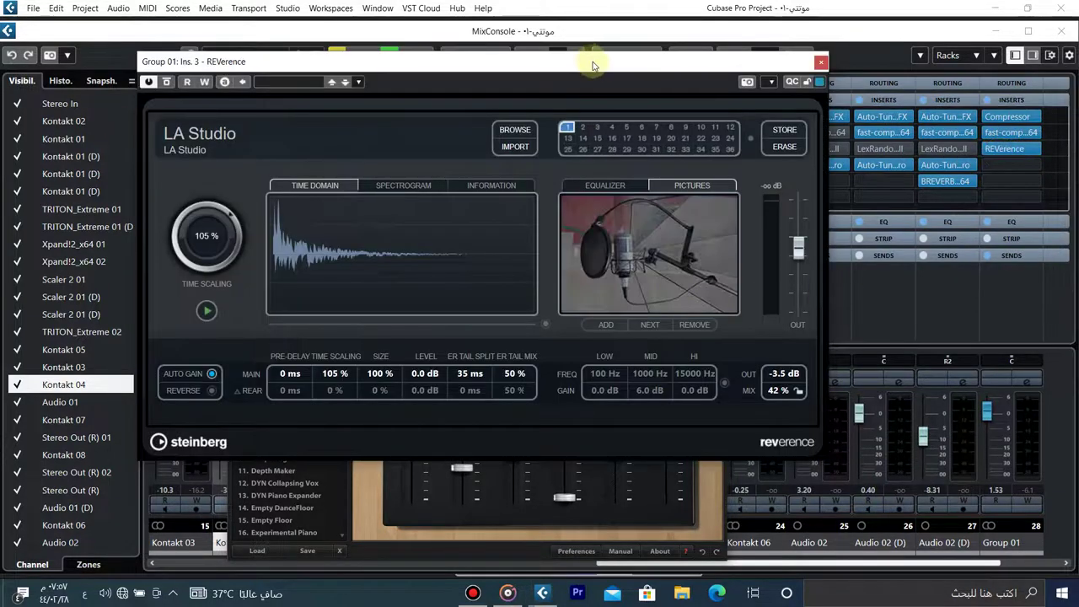
pyautogui.moveTo(592, 63); pyautogui.dragTo(824, 32)
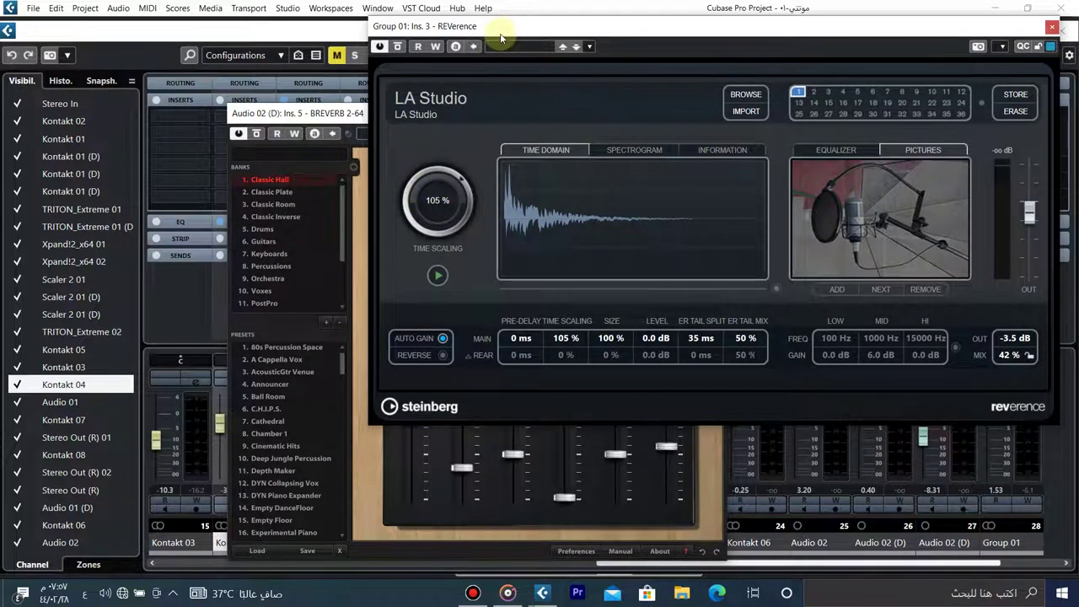
pyautogui.moveTo(505, 30); pyautogui.dragTo(722, 29)
pyautogui.moveTo(463, 112); pyautogui.dragTo(221, 28)
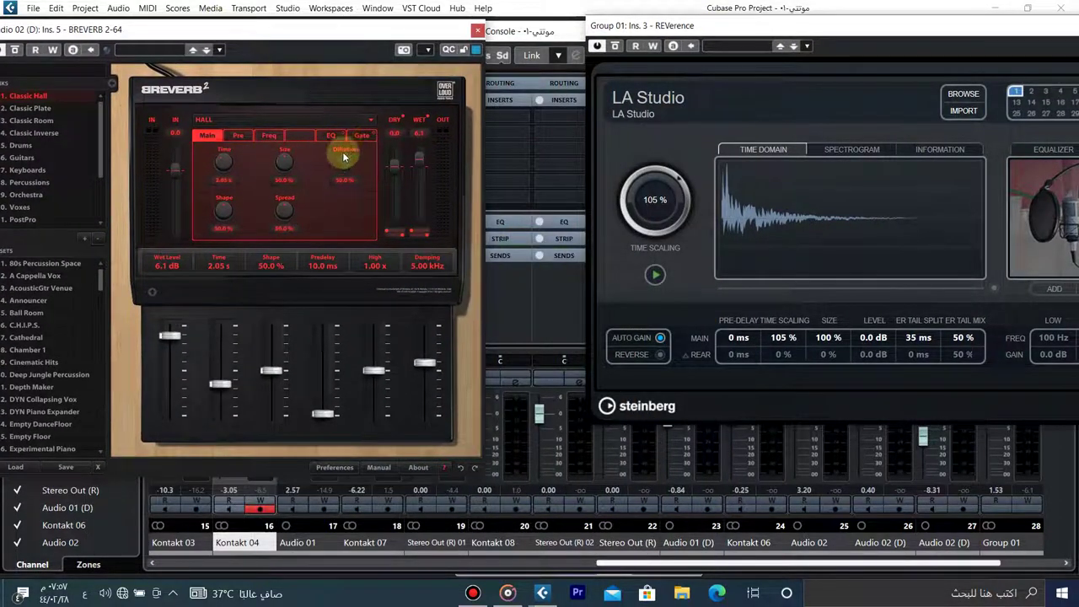
# Step: Close the BREVERB 2 and REVerence plug-in windows
pyautogui.click(478, 31)
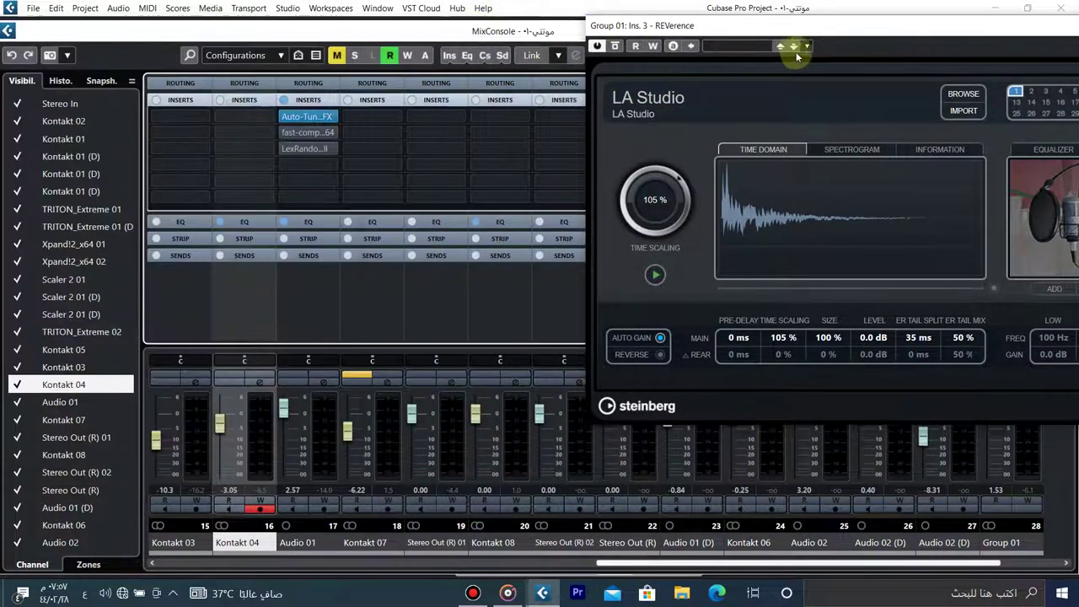
pyautogui.moveTo(814, 25); pyautogui.dragTo(161, 63)
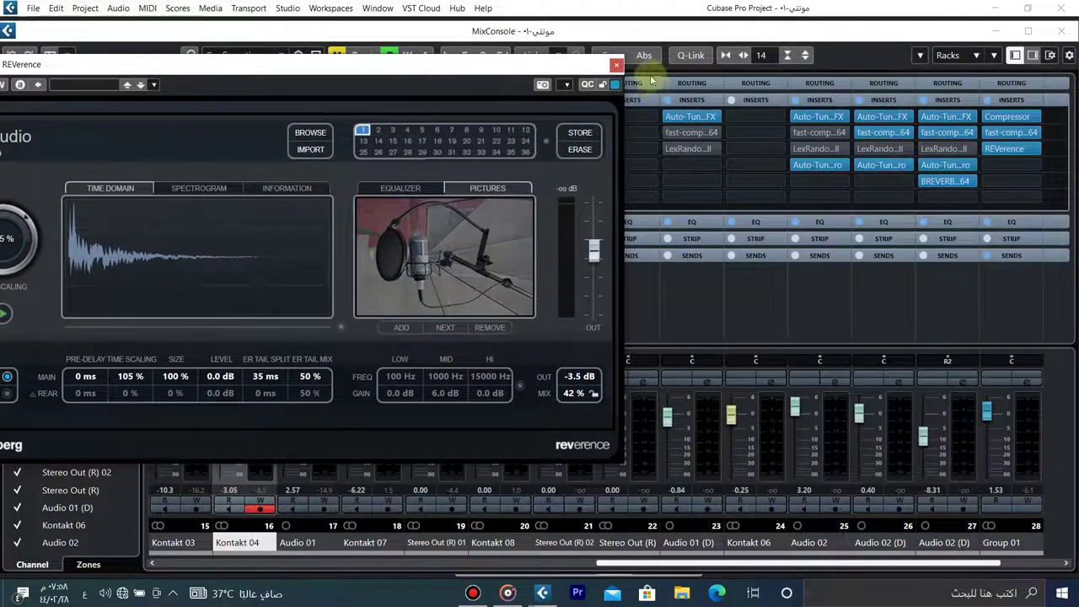
pyautogui.click(616, 65)
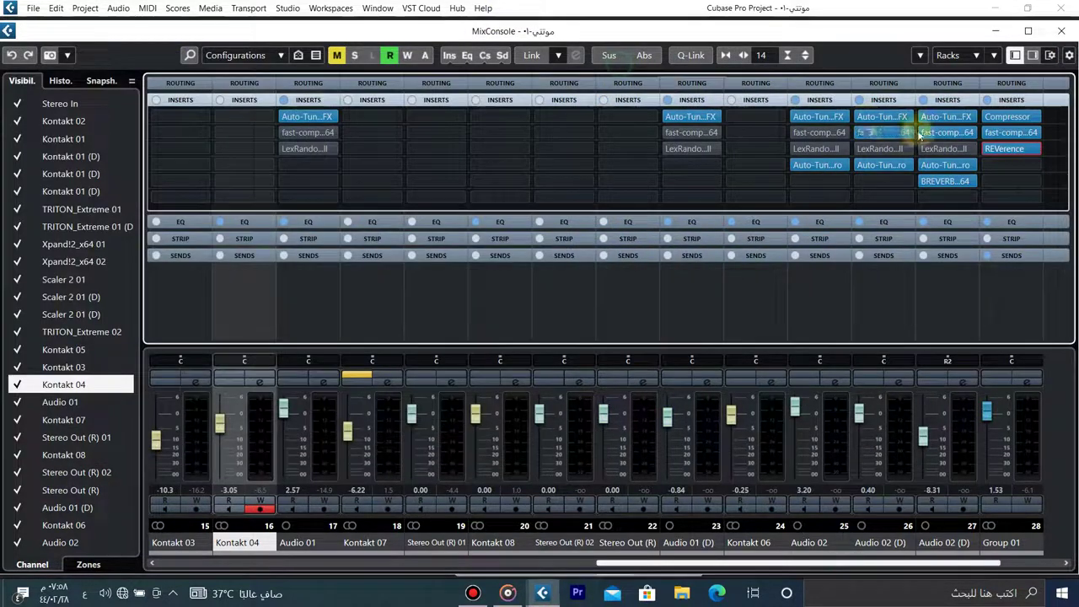
# Step: View the fast-compressor insert on Group 01 and the Auto-Tune Pro insert on Audio 02 (D), closing each plug-in window
pyautogui.click(1009, 128)
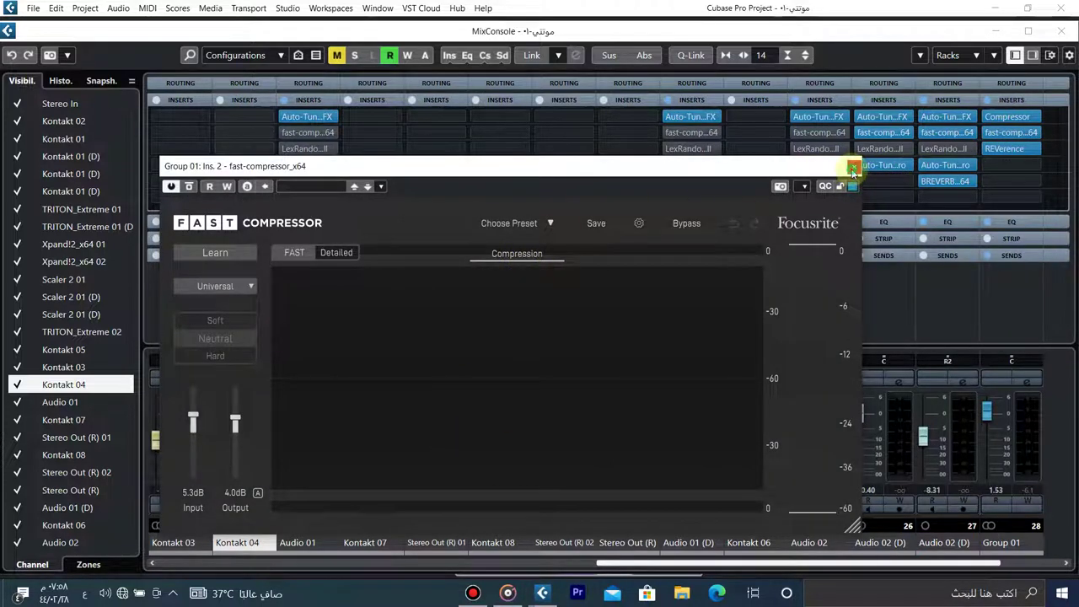
pyautogui.click(853, 168)
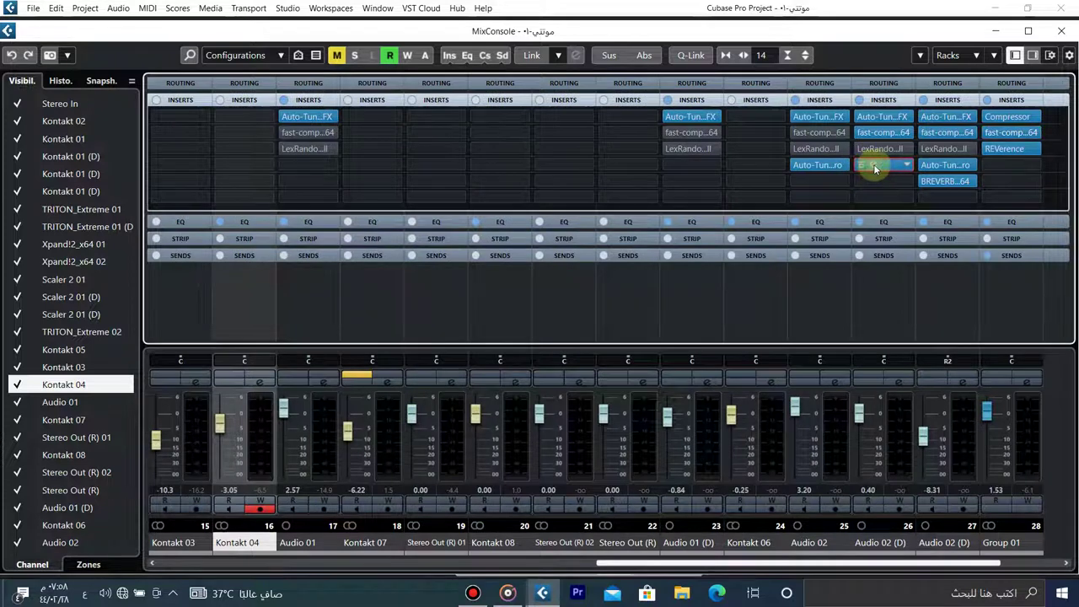
pyautogui.click(873, 166)
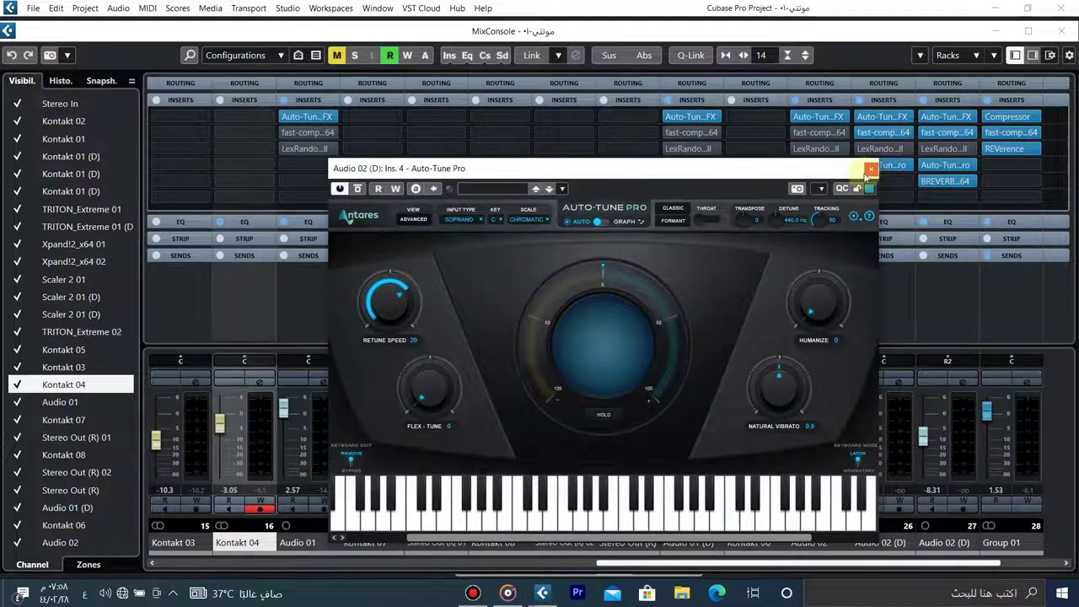
pyautogui.click(870, 170)
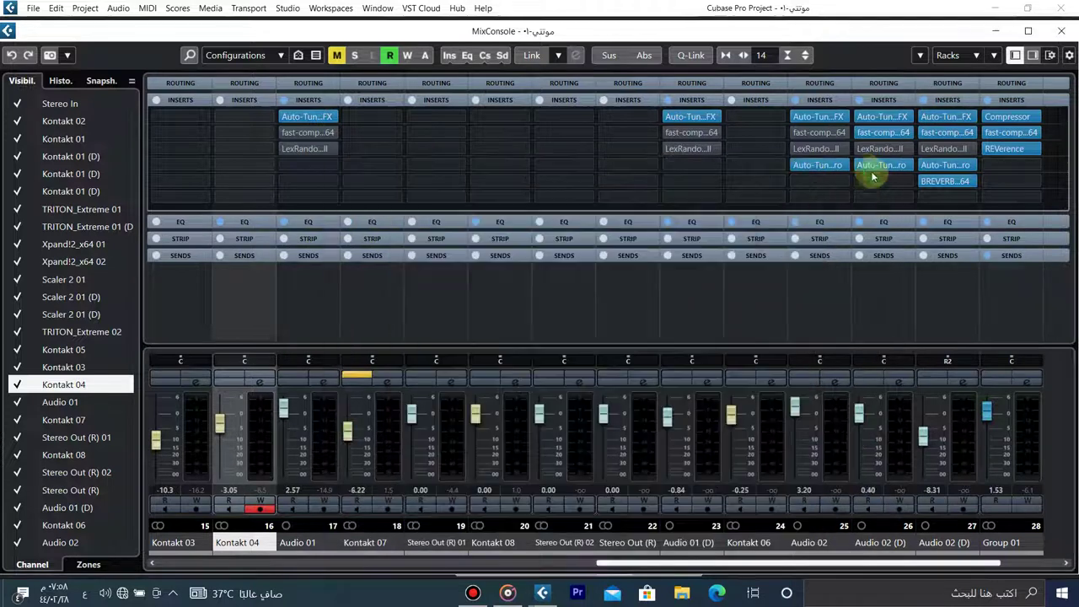
# Step: View the Auto-Tune EFX insert on Audio 02 and the LexRandomHall insert on Audio 01, closing each plug-in window
pyautogui.click(807, 116)
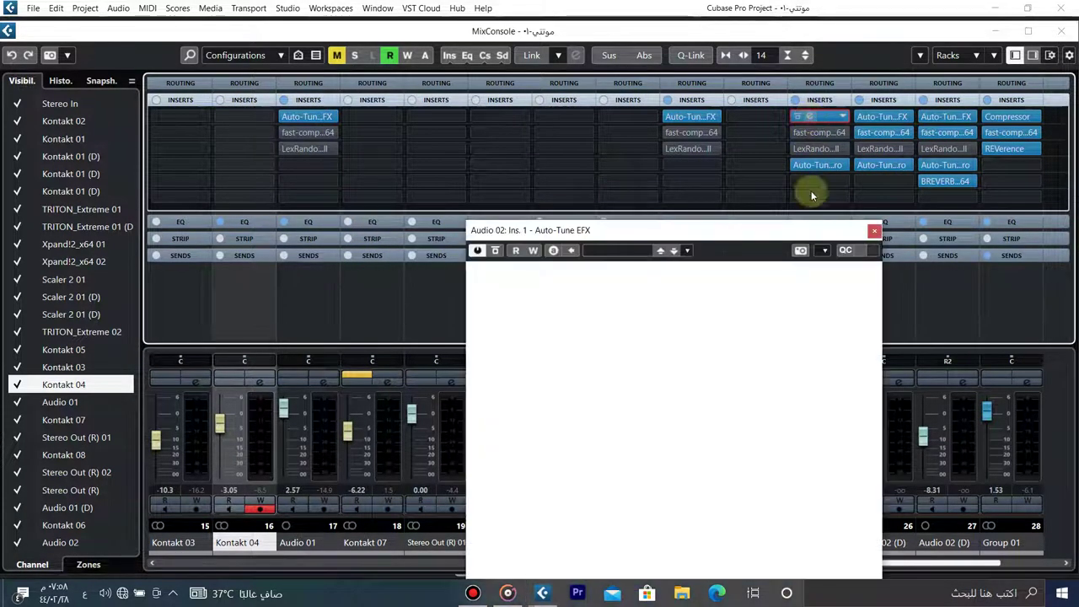
pyautogui.click(873, 232)
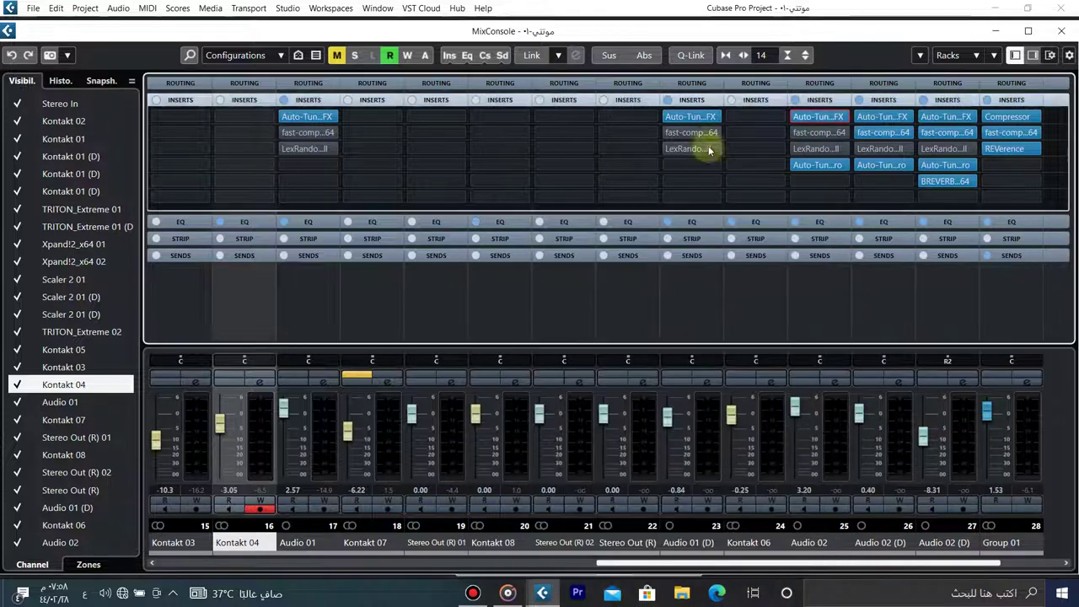
pyautogui.click(297, 148)
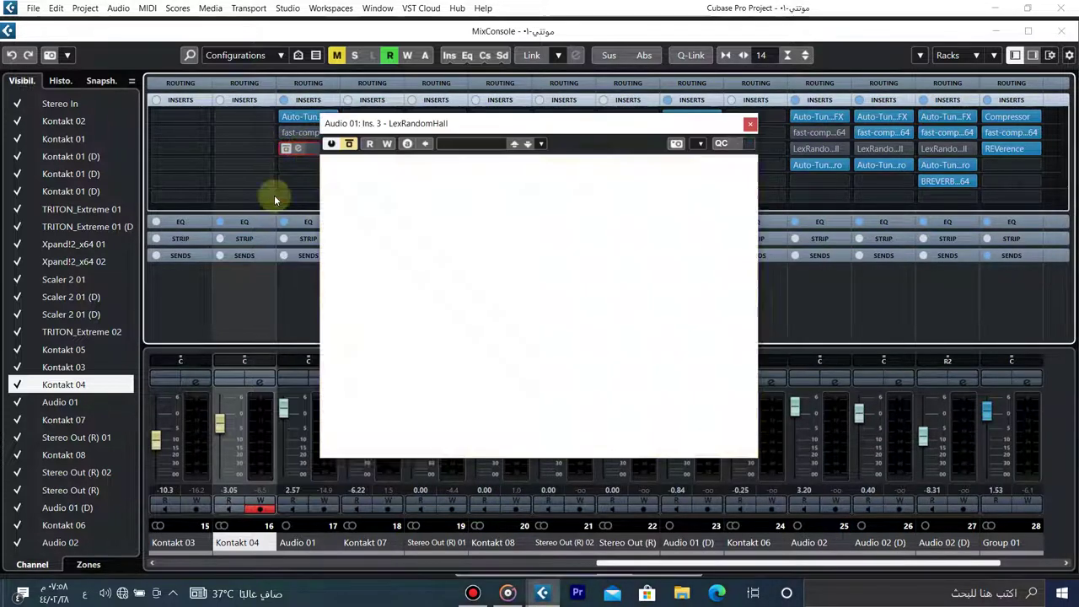
pyautogui.moveTo(499, 124); pyautogui.dragTo(626, 13)
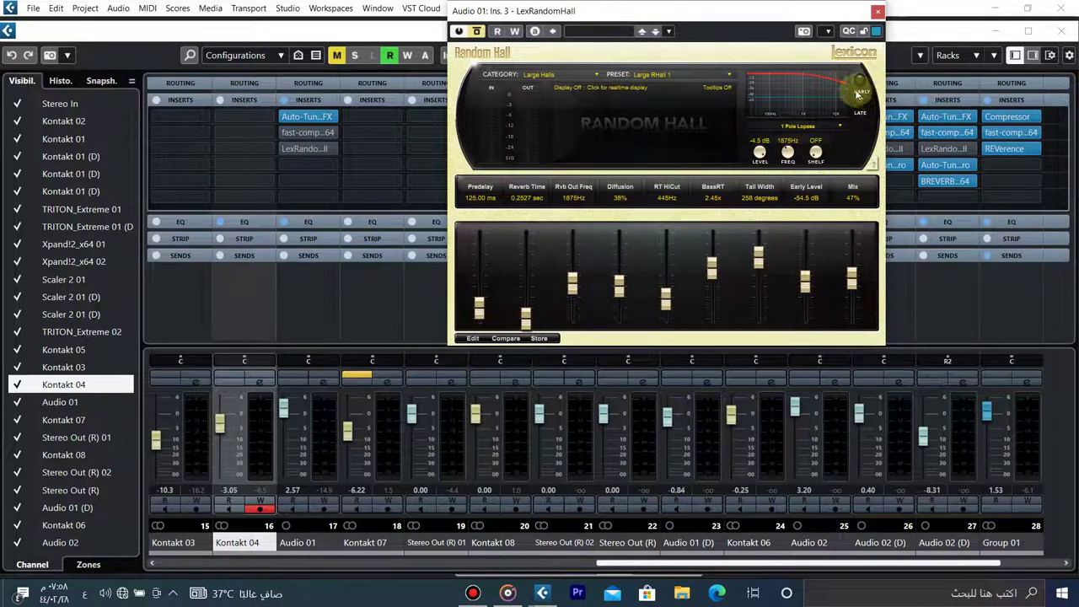
pyautogui.click(878, 12)
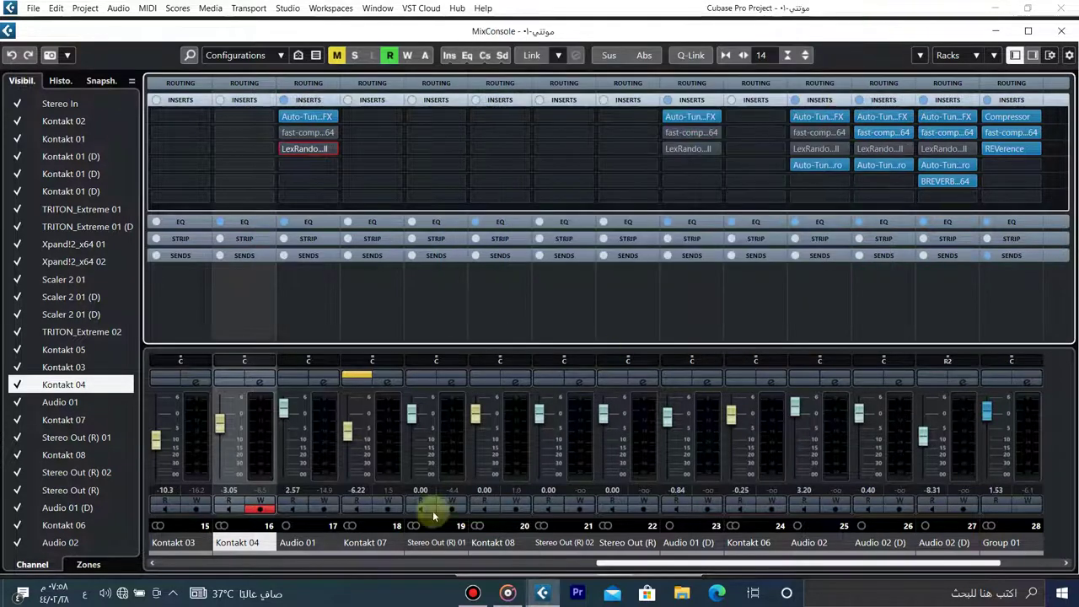
# Step: Bring the Stereo Out channel into view in the mixer and open its Ozone Pro Dynamic EQ insert
pyautogui.moveTo(746, 567); pyautogui.dragTo(923, 570)
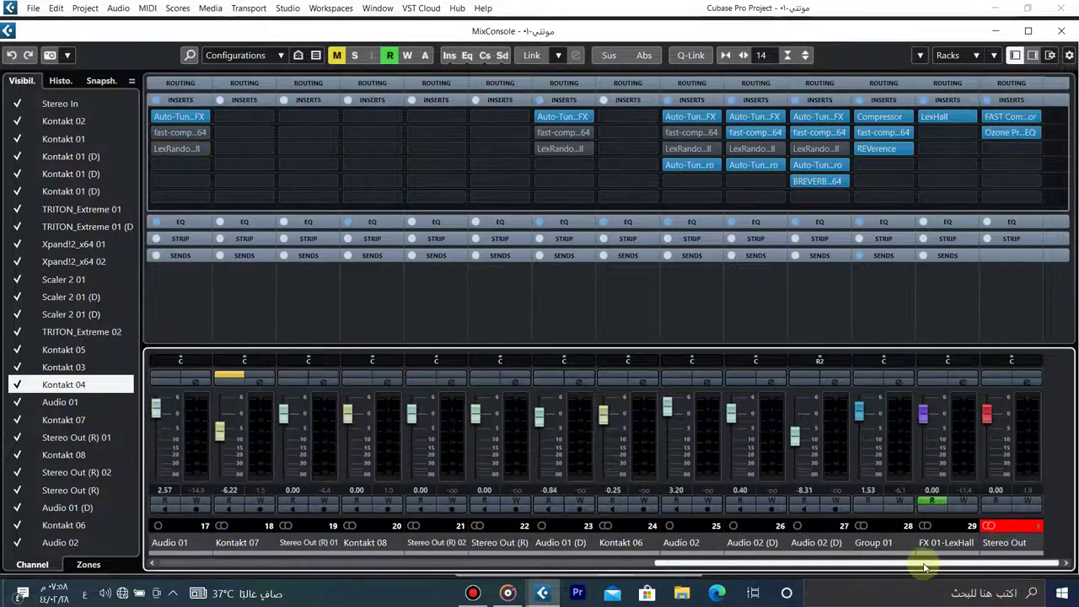
pyautogui.moveTo(750, 571); pyautogui.dragTo(993, 370)
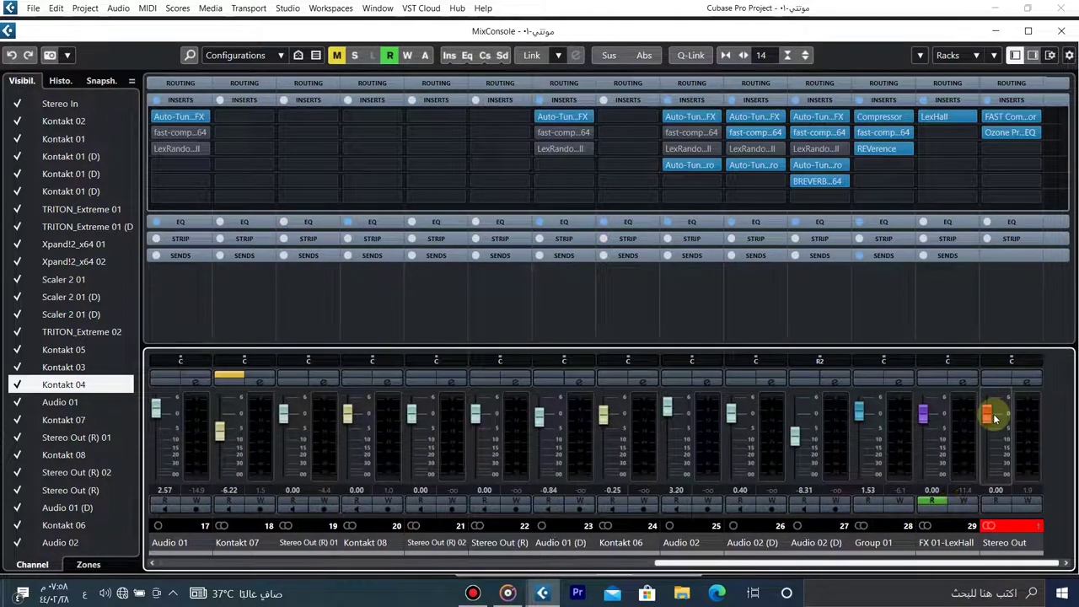
pyautogui.click(999, 133)
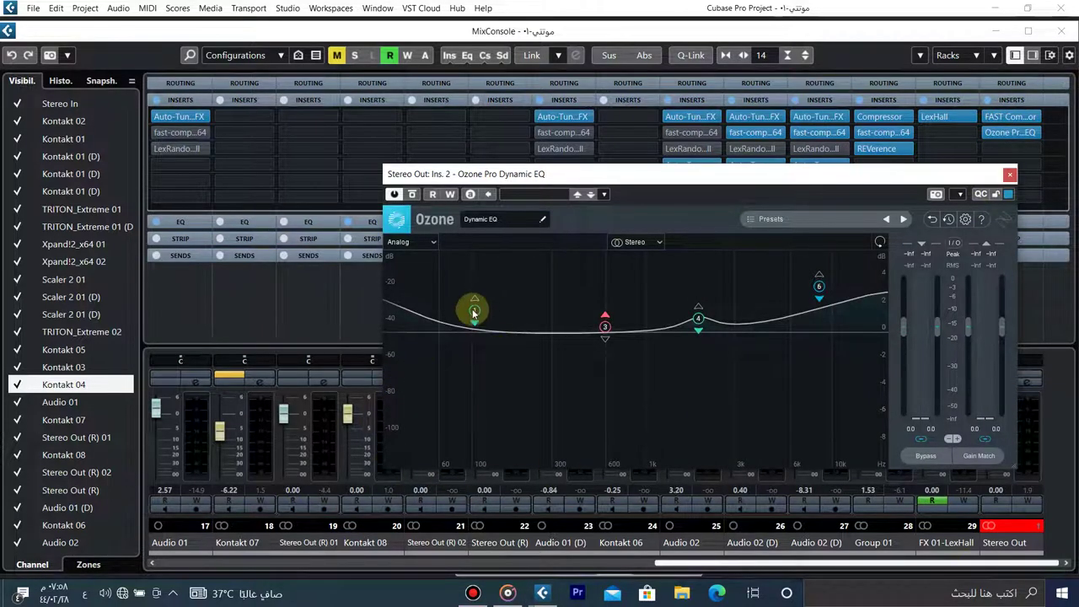
# Step: Move the Ozone Dynamic EQ's Baxandall Bass band to about 131 Hz and 1.0 dB, and view the preset list before closing the plug-in
pyautogui.moveTo(474, 312); pyautogui.dragTo(490, 319)
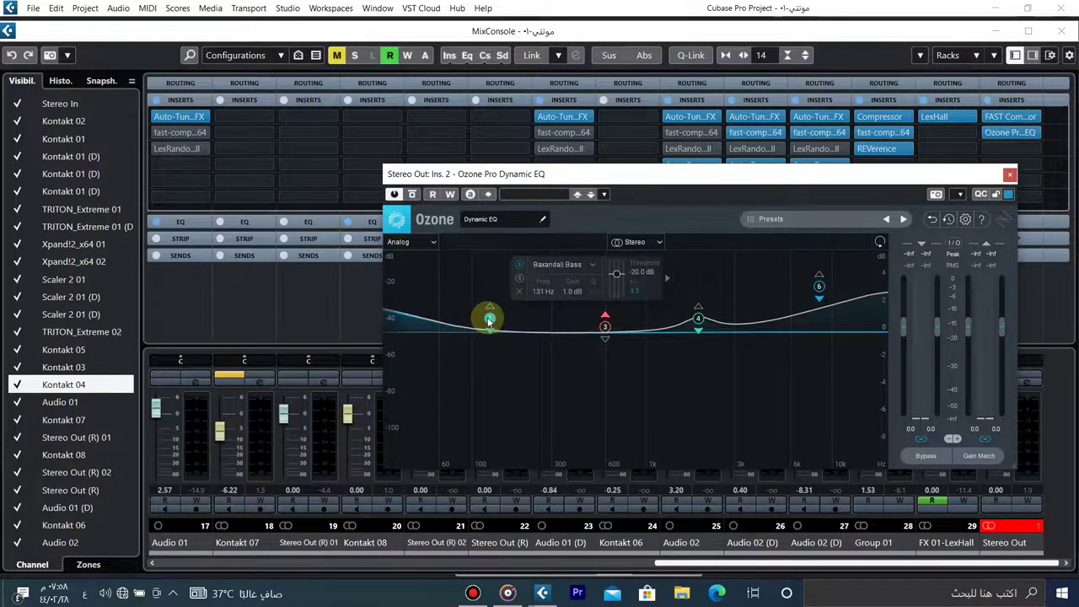
pyautogui.click(813, 218)
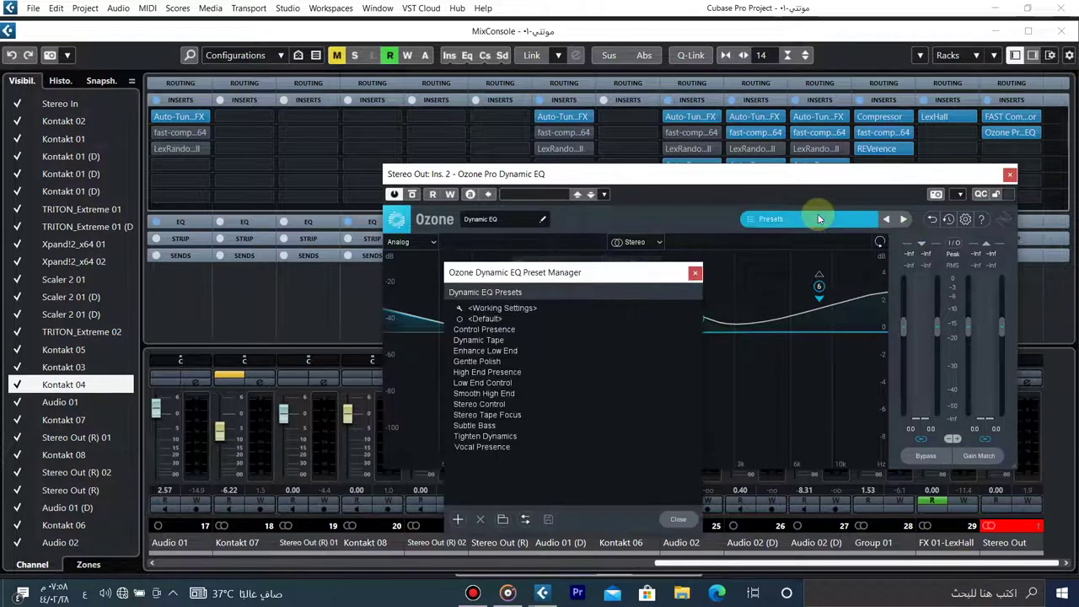
pyautogui.click(695, 272)
pyautogui.click(1010, 175)
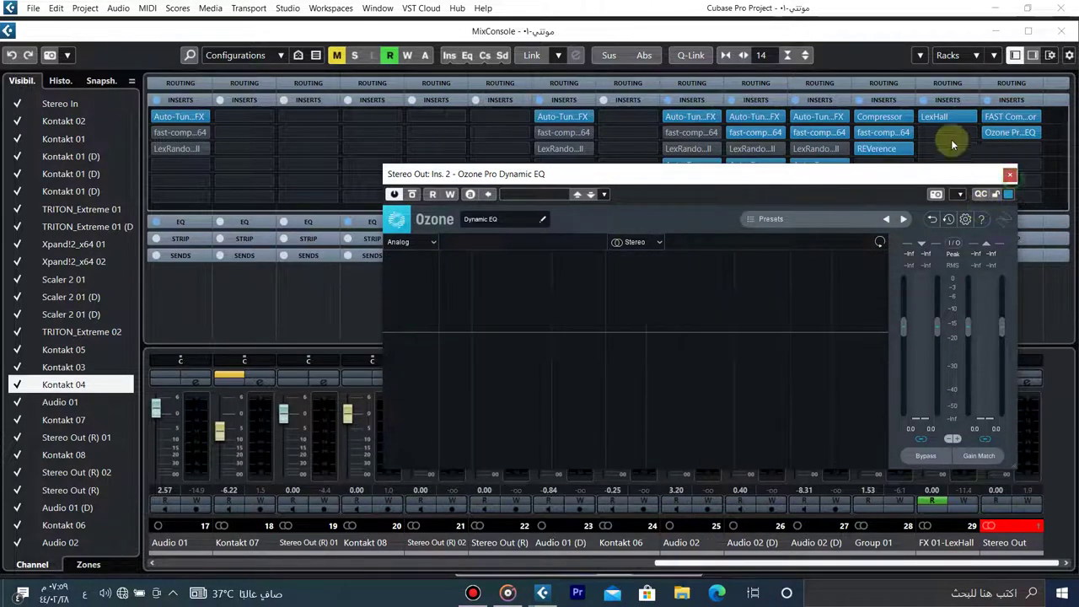
# Step: View the Compressor insert on Group 01, and close its plug-in window and the MixConsole
pyautogui.click(872, 116)
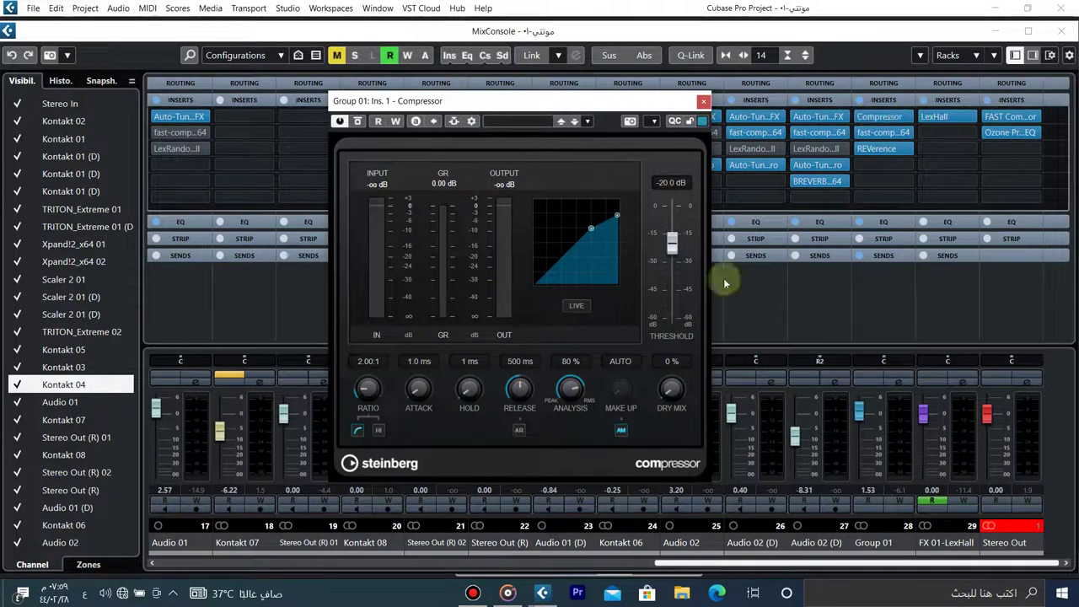
pyautogui.click(702, 102)
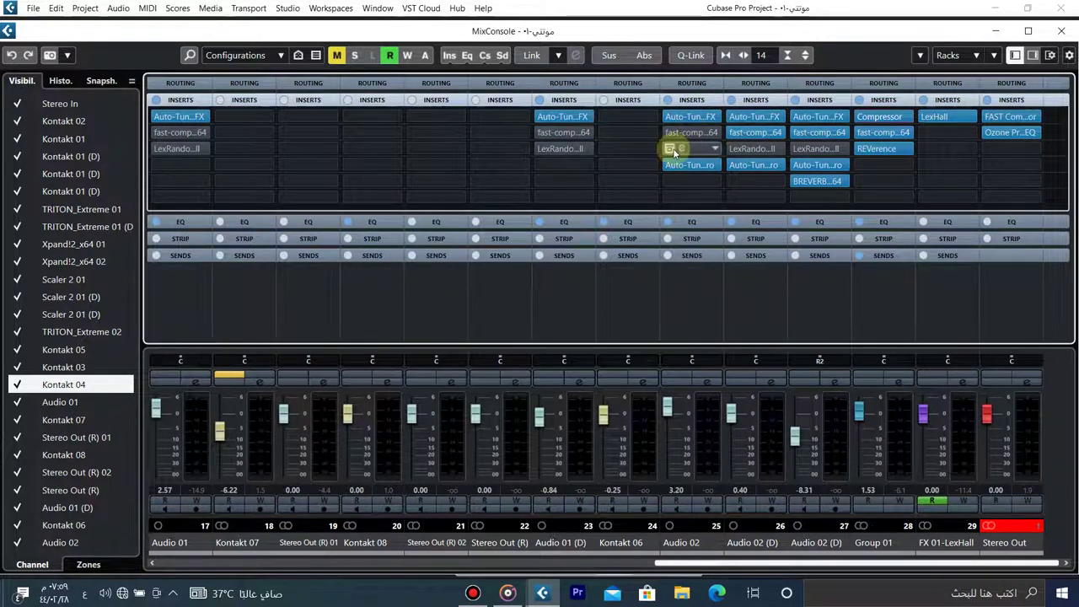
pyautogui.click(670, 149)
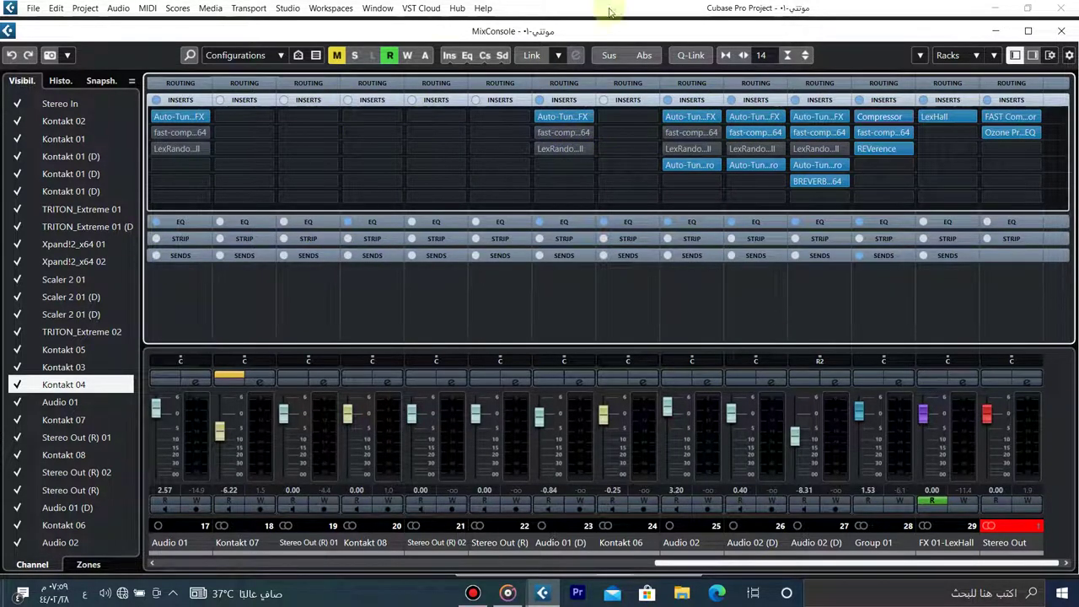
pyautogui.click(1064, 33)
# Step: View the REVerence insert from the Group 01 track's channel settings, closing both windows when done
pyautogui.scroll(-10, 609, 264)
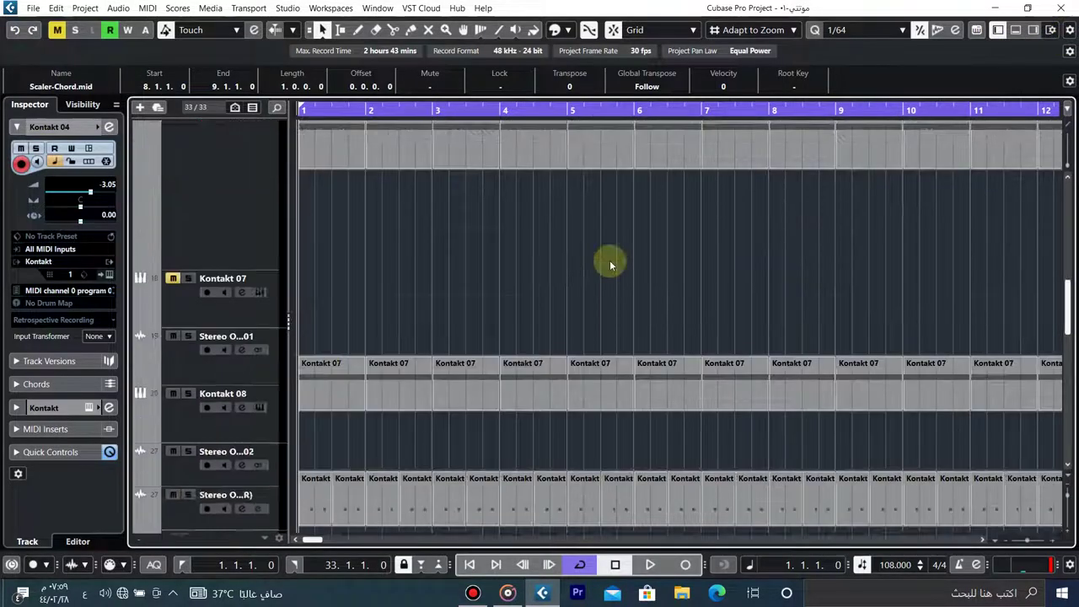
pyautogui.scroll(-1, 609, 264)
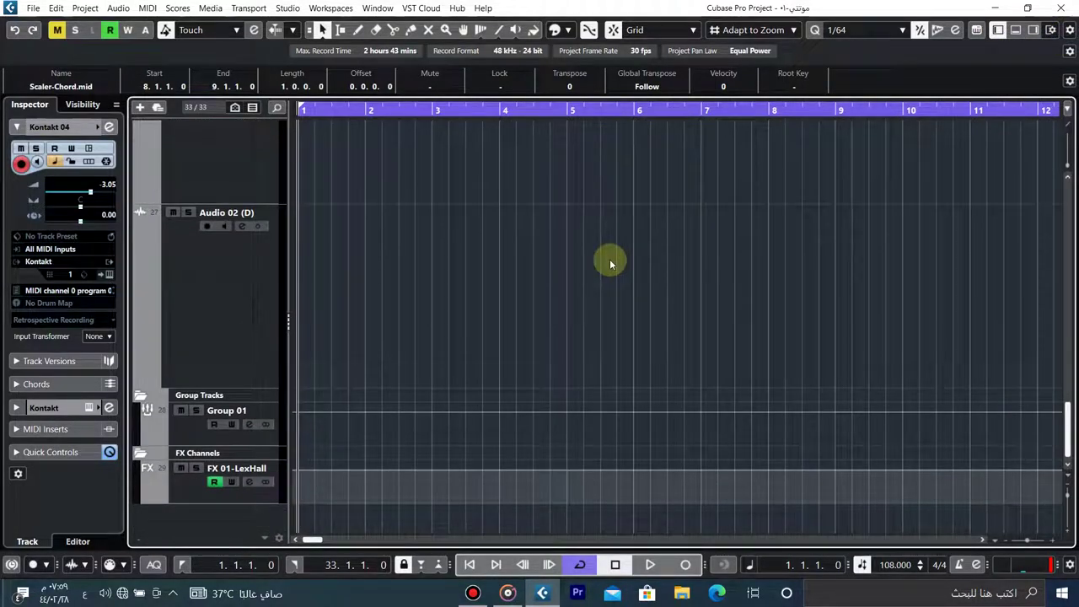
pyautogui.click(261, 423)
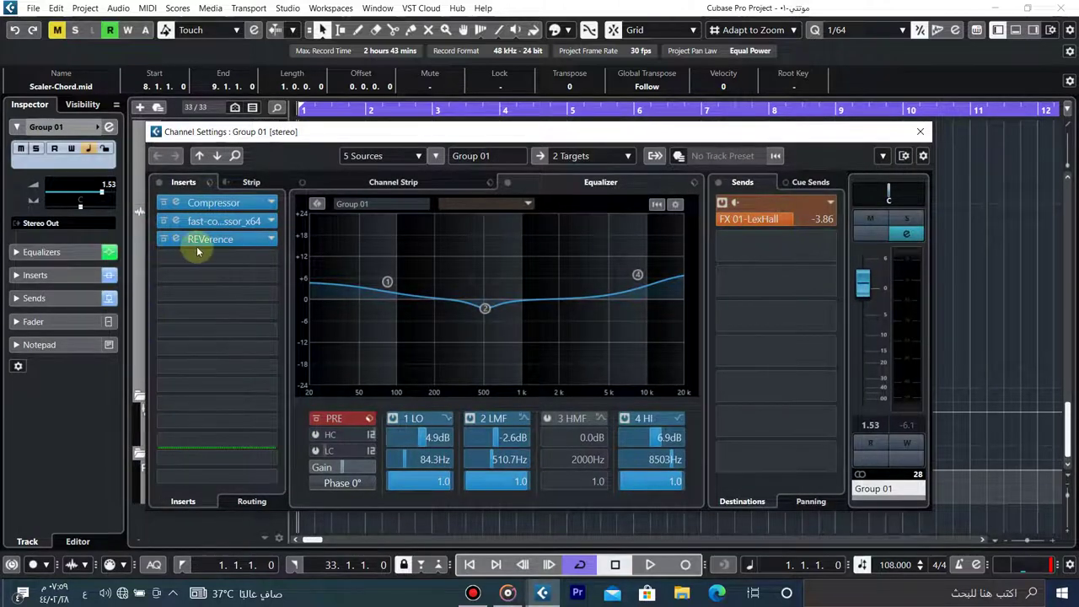
pyautogui.click(174, 239)
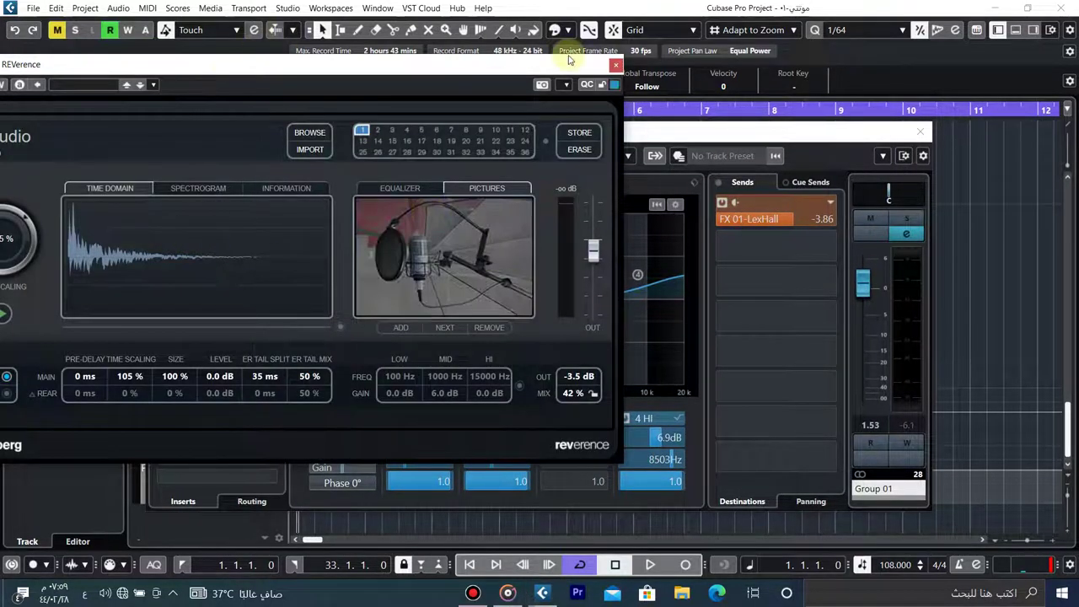
pyautogui.click(616, 66)
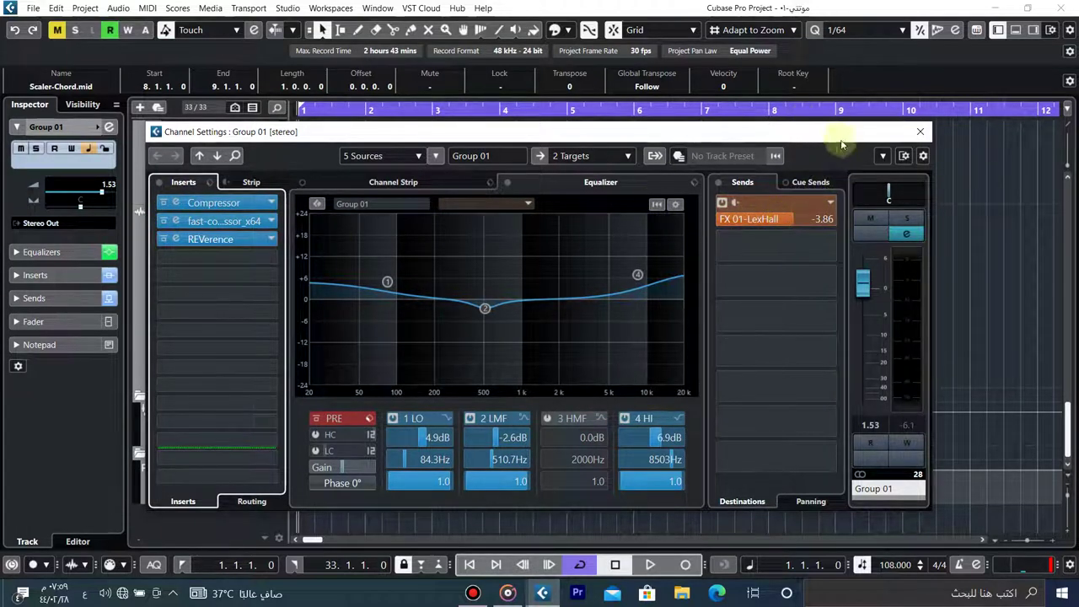
pyautogui.click(920, 133)
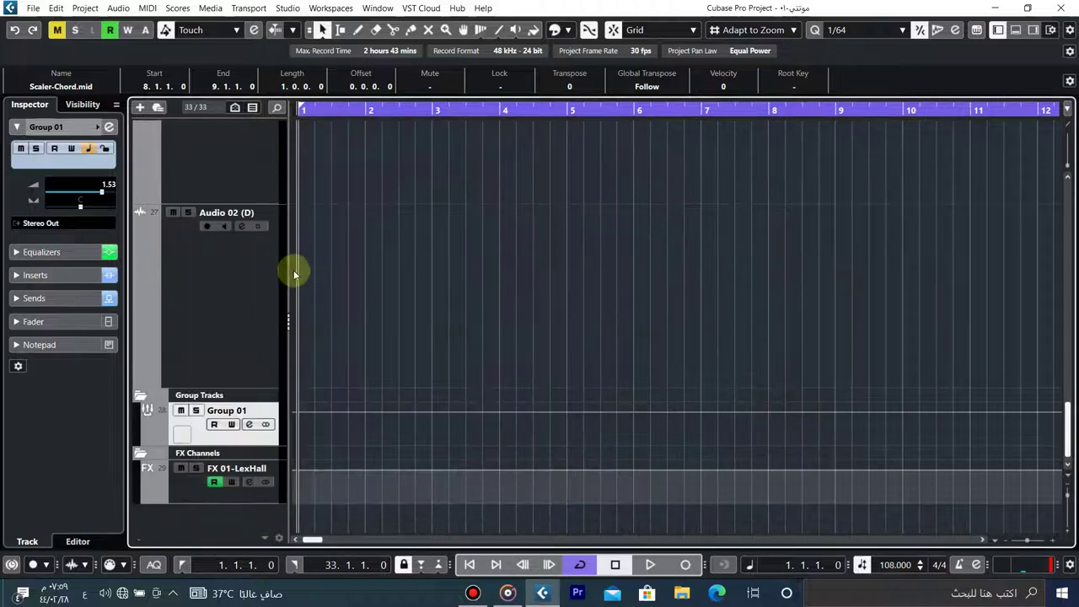
pyautogui.scroll(3, 294, 274)
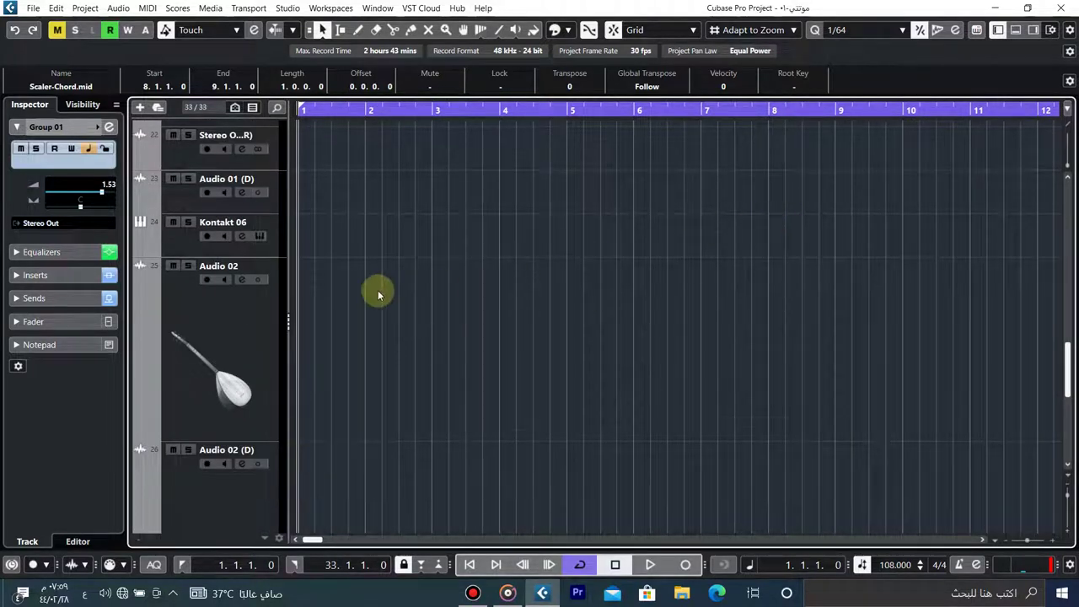
pyautogui.scroll(-3, 374, 301)
pyautogui.scroll(10, 364, 344)
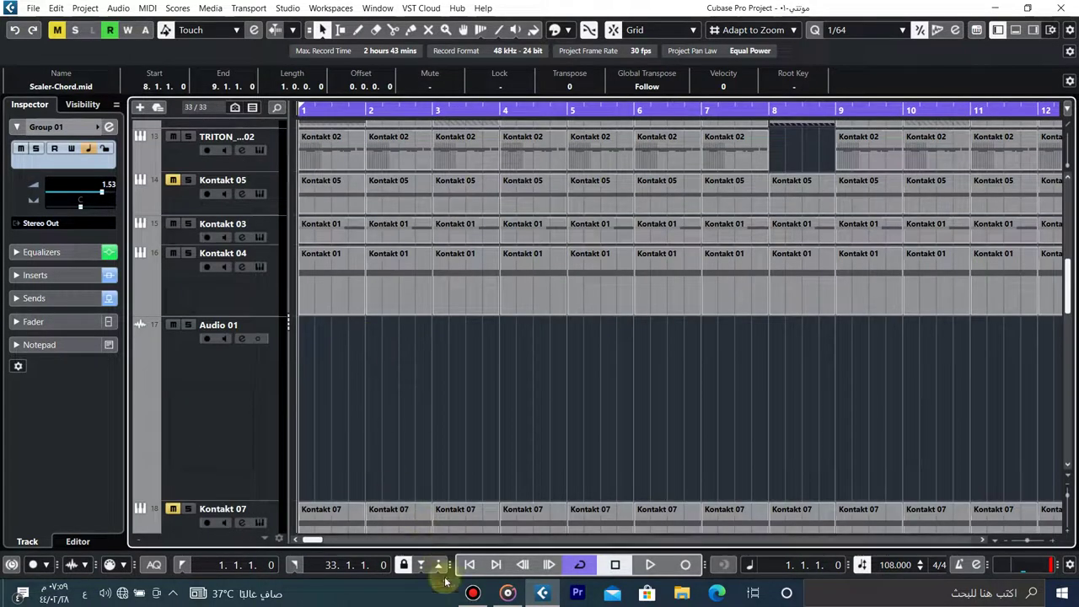
pyautogui.click(473, 593)
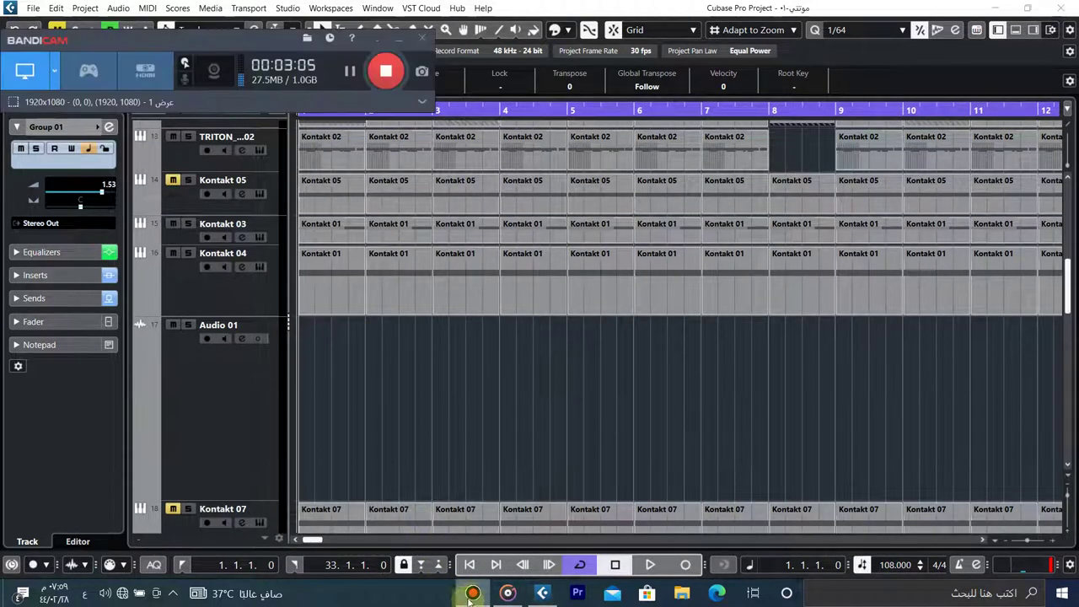
# Step: Clear the event selection and zoom the project timeline in so that about six bars fill the arrangement
pyautogui.click(417, 391)
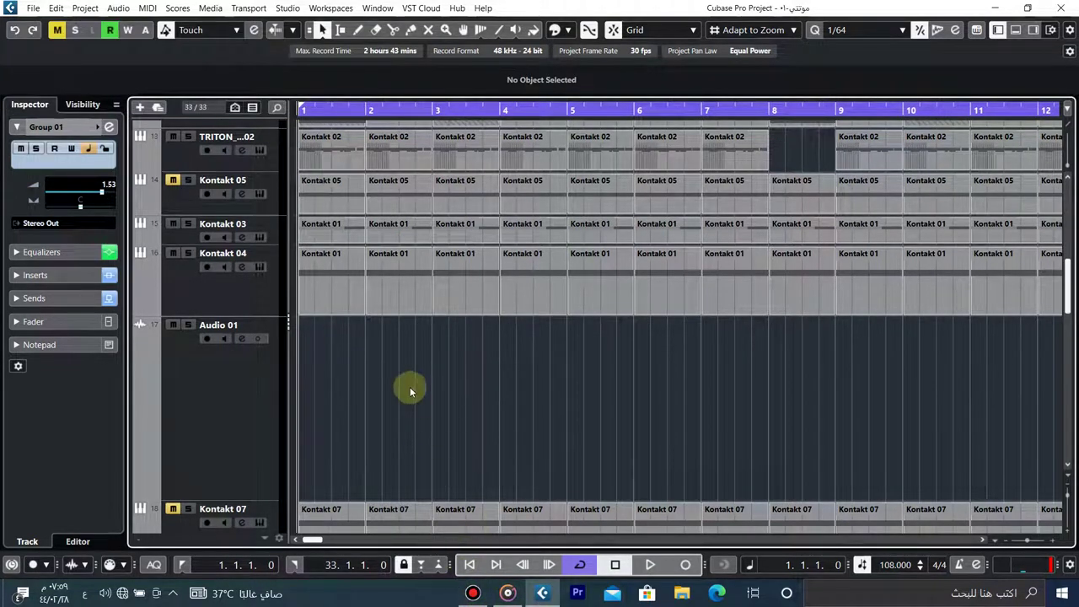
pyautogui.moveTo(308, 106); pyautogui.dragTo(230, 130)
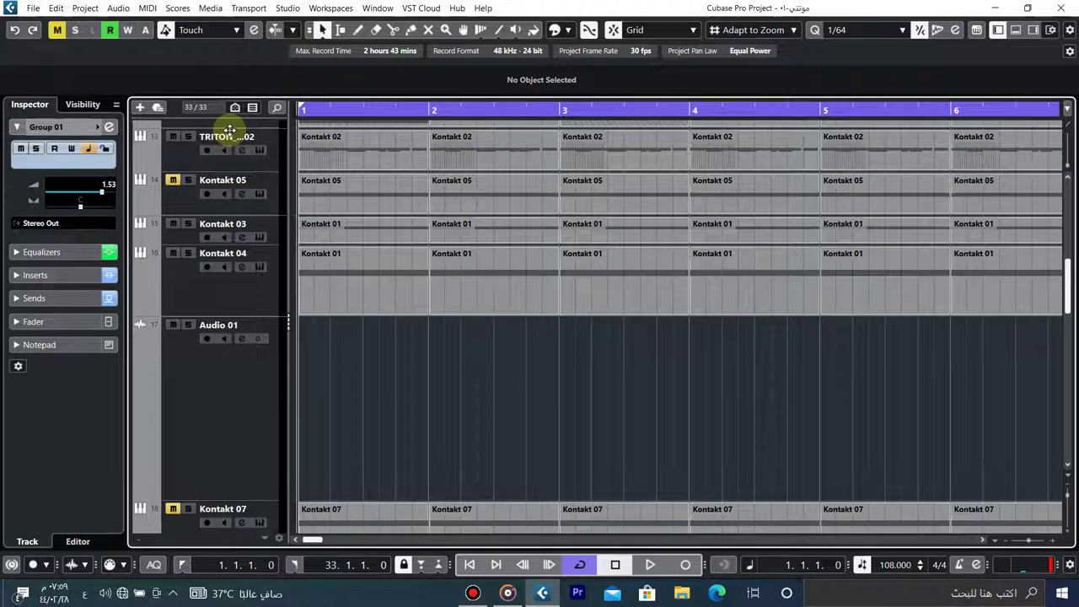